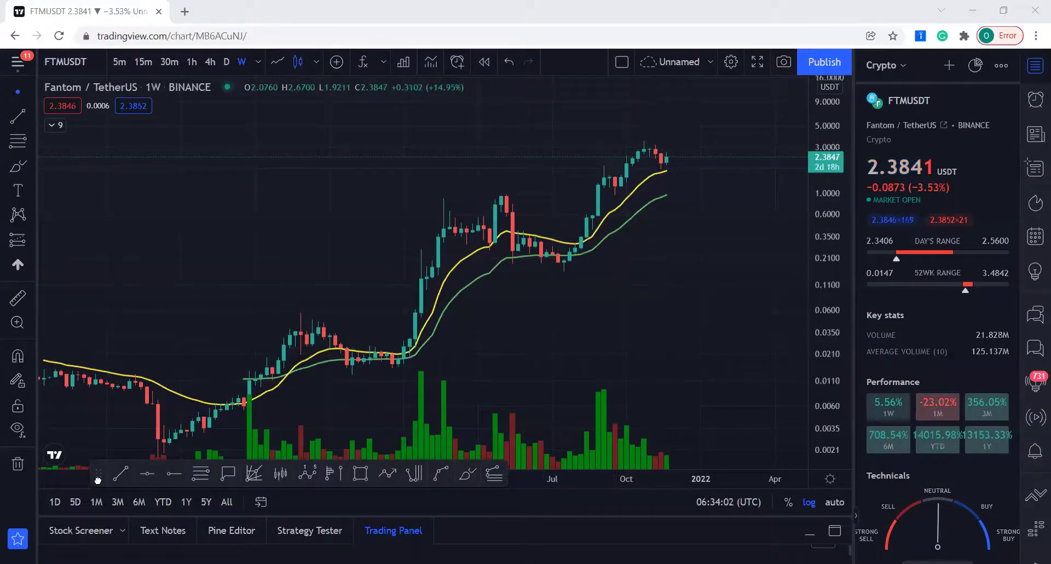
Draw a trend line under the weekly lows from about 07 Dec '20 near 0.0112 up to July '22 near 15.81.
{"action": "scroll", "coordinate": [681, 341], "scroll_direction": "down", "scroll_amount": 3}
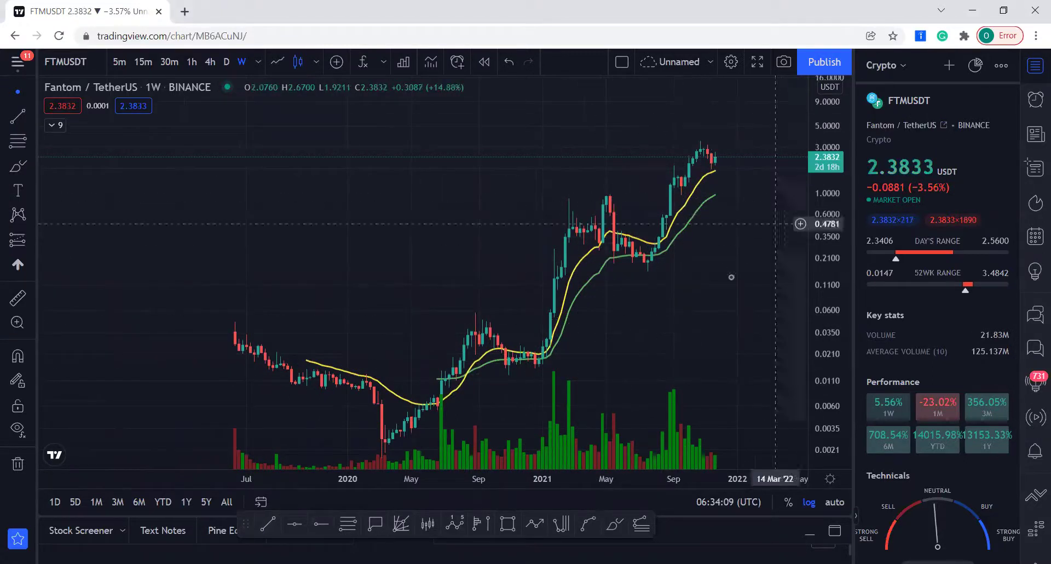
{"action": "scroll", "coordinate": [687, 281], "scroll_direction": "up", "scroll_amount": 3}
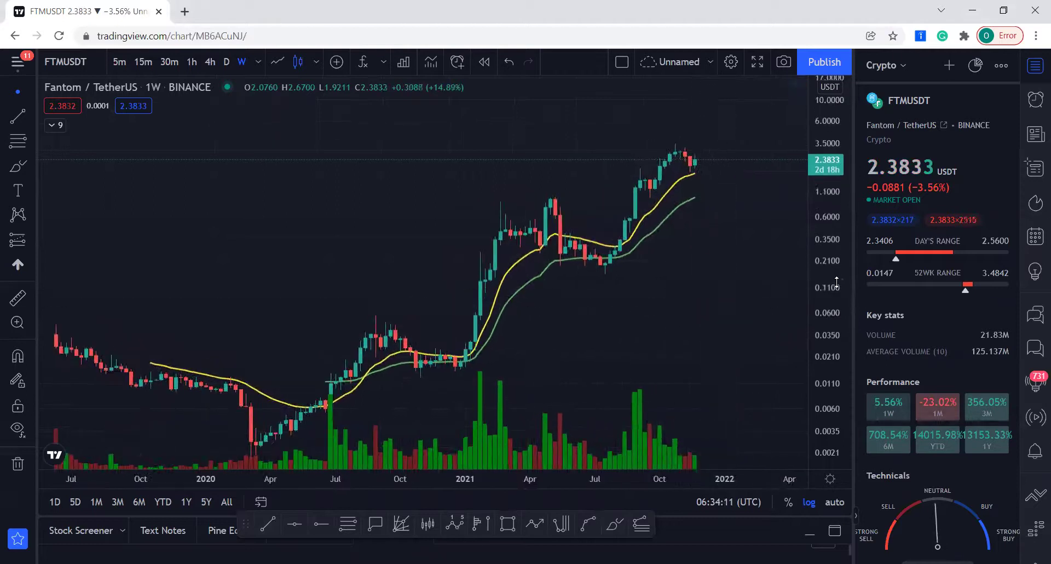
{"action": "scroll", "coordinate": [704, 305], "scroll_direction": "down", "scroll_amount": 3}
{"action": "scroll", "coordinate": [707, 293], "scroll_direction": "down", "scroll_amount": 2}
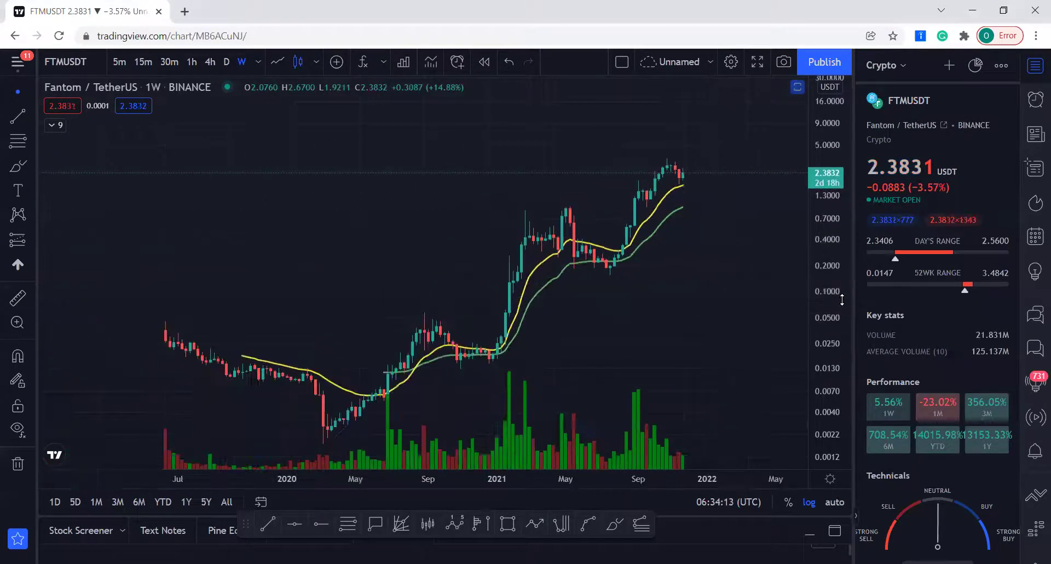
{"action": "left_click_drag", "start_coordinate": [717, 330], "coordinate": [681, 322]}
{"action": "scroll", "coordinate": [681, 322], "scroll_direction": "right", "scroll_amount": 2}
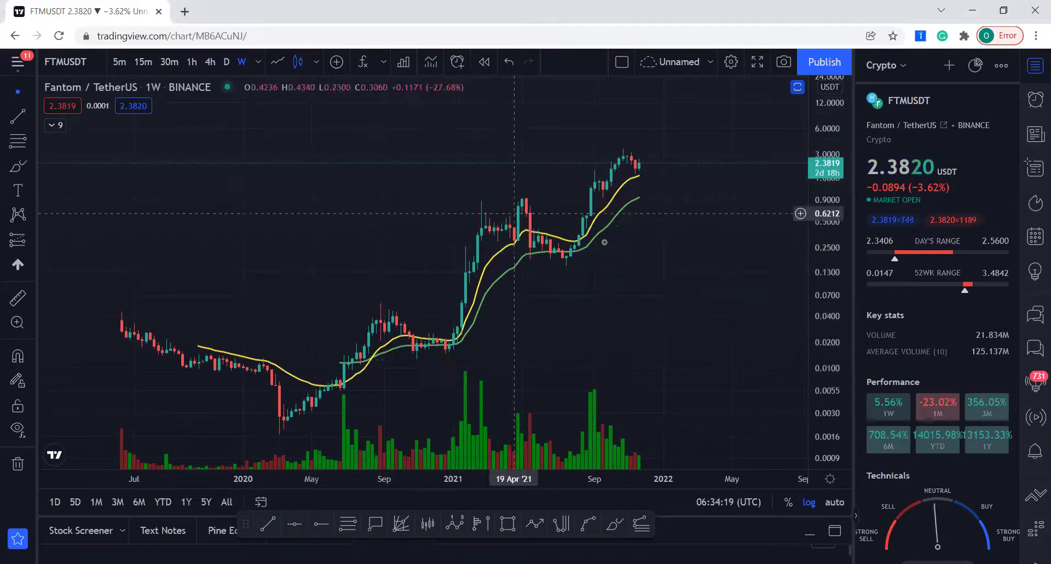
{"action": "scroll", "coordinate": [592, 307], "scroll_direction": "right", "scroll_amount": 1}
{"action": "scroll", "coordinate": [589, 304], "scroll_direction": "down", "scroll_amount": 4}
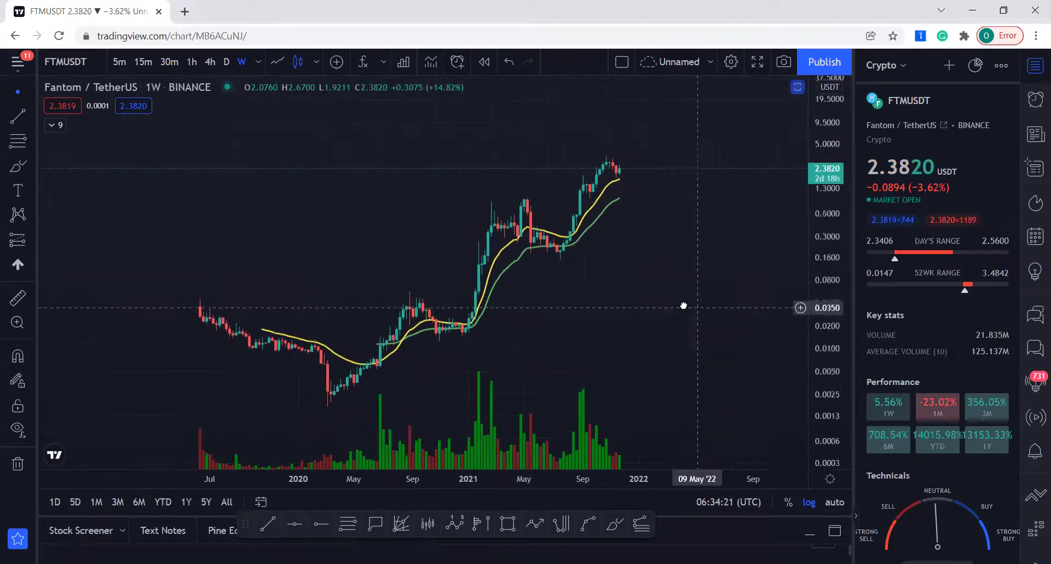
{"action": "left_click", "coordinate": [18, 116]}
{"action": "left_click", "coordinate": [450, 336]}
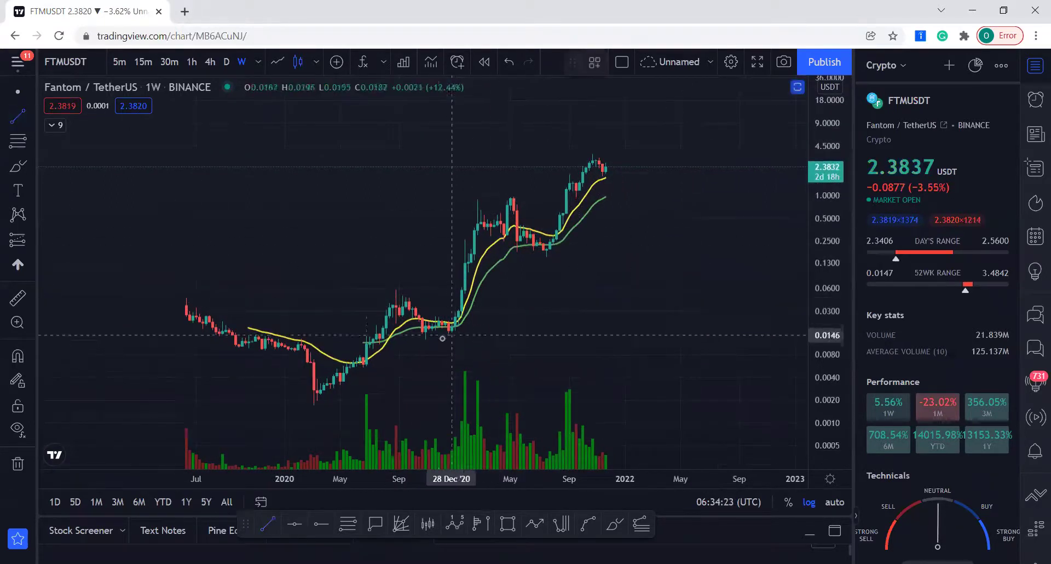
{"action": "left_click", "coordinate": [443, 344]}
{"action": "left_click", "coordinate": [715, 104]}
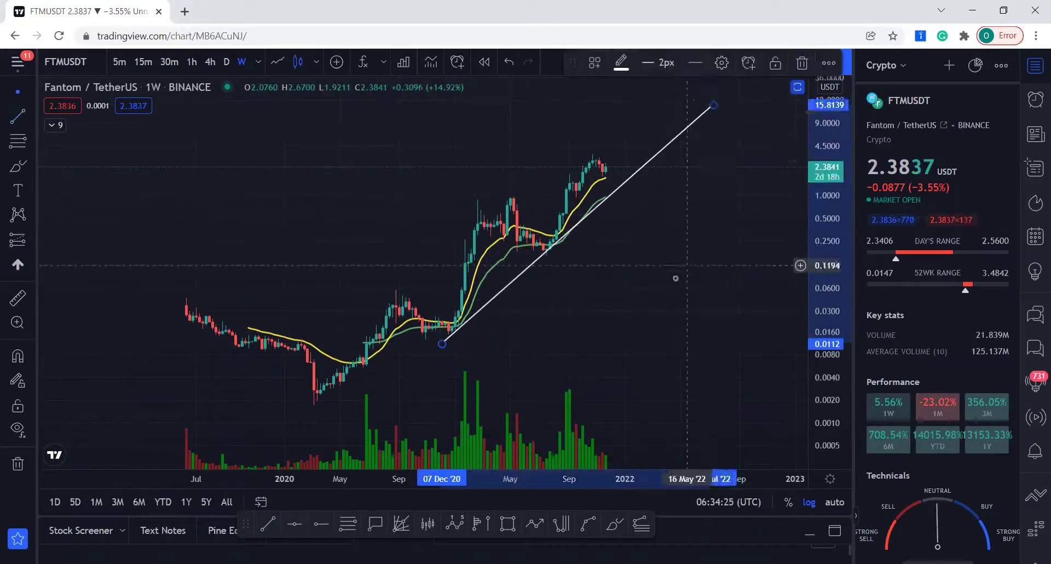
Draw a second trend line along the weekly highs, starting at 10 Aug '20 near 0.0329, to form a rising channel.
{"action": "scroll", "coordinate": [597, 354], "scroll_direction": "up", "scroll_amount": 2}
{"action": "left_click_drag", "start_coordinate": [561, 332], "coordinate": [543, 342]}
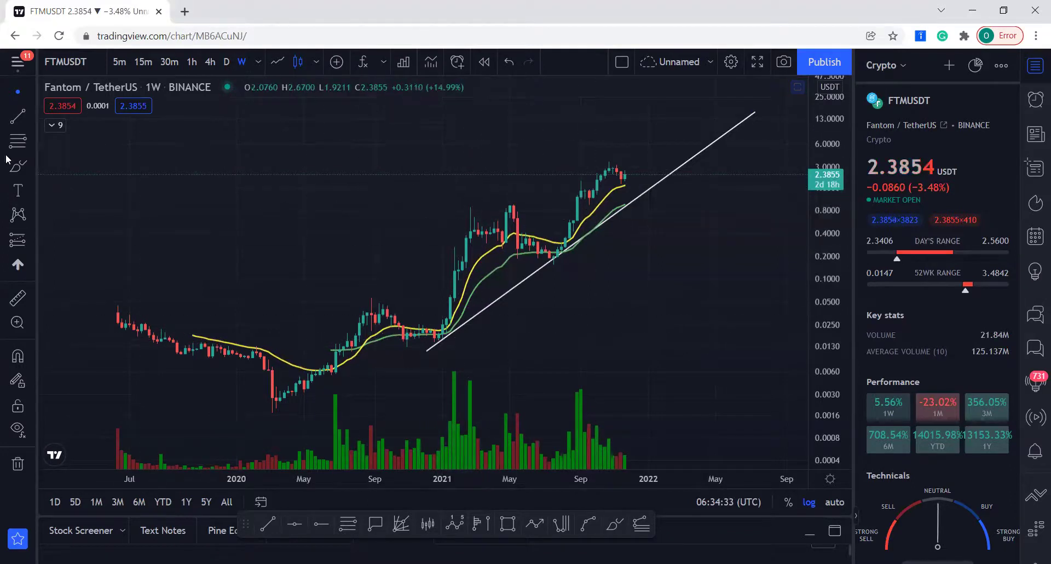
{"action": "left_click", "coordinate": [16, 117]}
{"action": "left_click", "coordinate": [359, 316]}
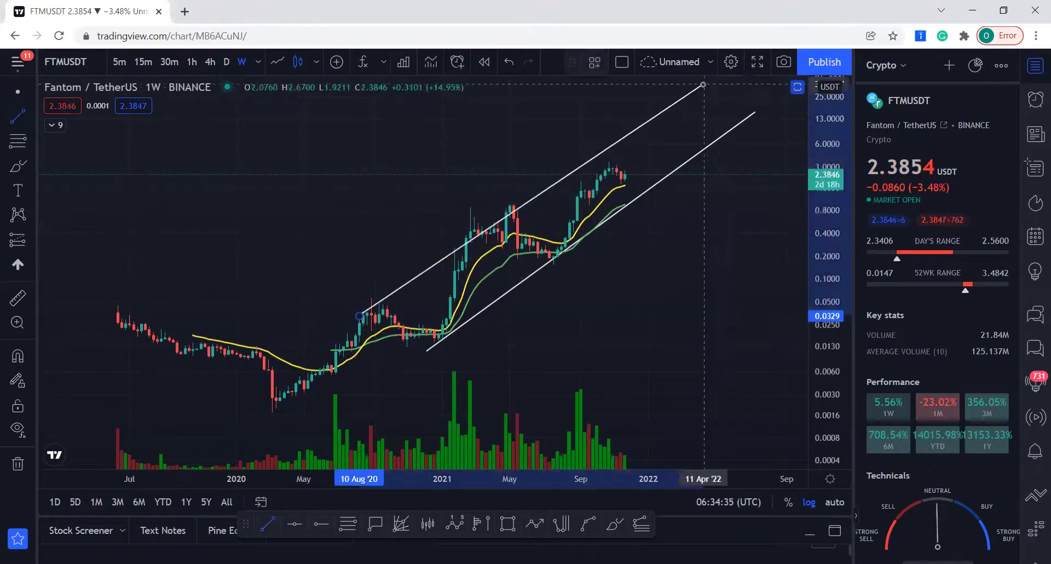
{"action": "left_click", "coordinate": [633, 99]}
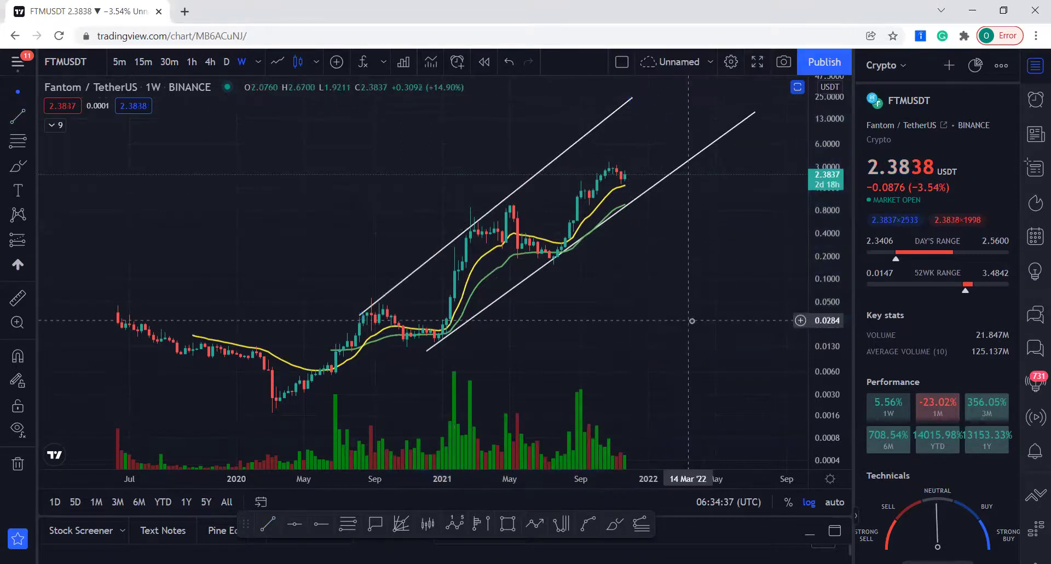
Extend the upper channel line at both ends, back to about March 2020 and further up past the current price.
{"action": "left_click_drag", "start_coordinate": [359, 316], "coordinate": [278, 381]}
{"action": "left_click_drag", "start_coordinate": [698, 303], "coordinate": [646, 326]}
{"action": "left_click_drag", "start_coordinate": [581, 120], "coordinate": [644, 86]}
{"action": "left_click_drag", "start_coordinate": [655, 277], "coordinate": [694, 261]}
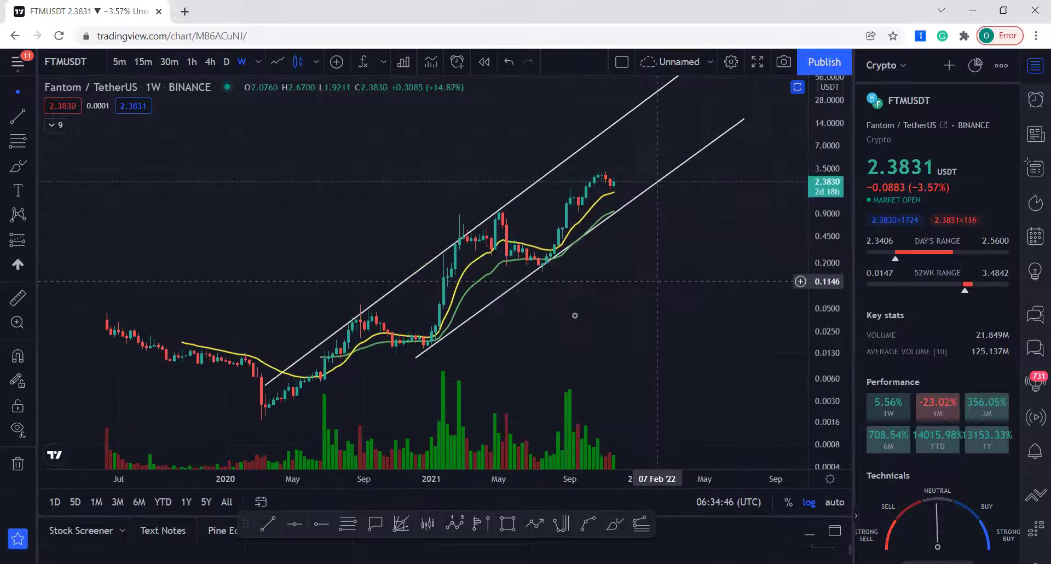
Trace the price swings inside the channel with one freehand brush stroke from May 2020 to November 2021, and remove the stroke.
{"action": "left_click", "coordinate": [18, 166]}
{"action": "mouse_move", "coordinate": [291, 403]}
{"action": "left_mouse_down"}
{"action": "mouse_move", "coordinate": [364, 320]}
{"action": "mouse_move", "coordinate": [422, 345]}
{"action": "mouse_move", "coordinate": [467, 237]}
{"action": "mouse_move", "coordinate": [556, 254]}
{"action": "mouse_move", "coordinate": [578, 192]}
{"action": "left_mouse_up"}
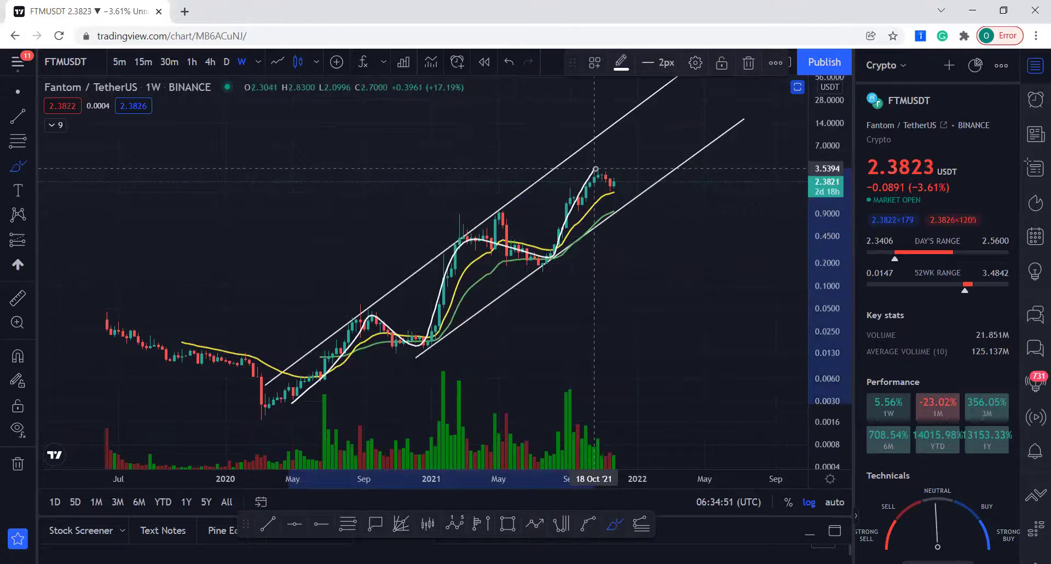
{"action": "left_click_drag", "start_coordinate": [617, 188], "coordinate": [617, 189]}
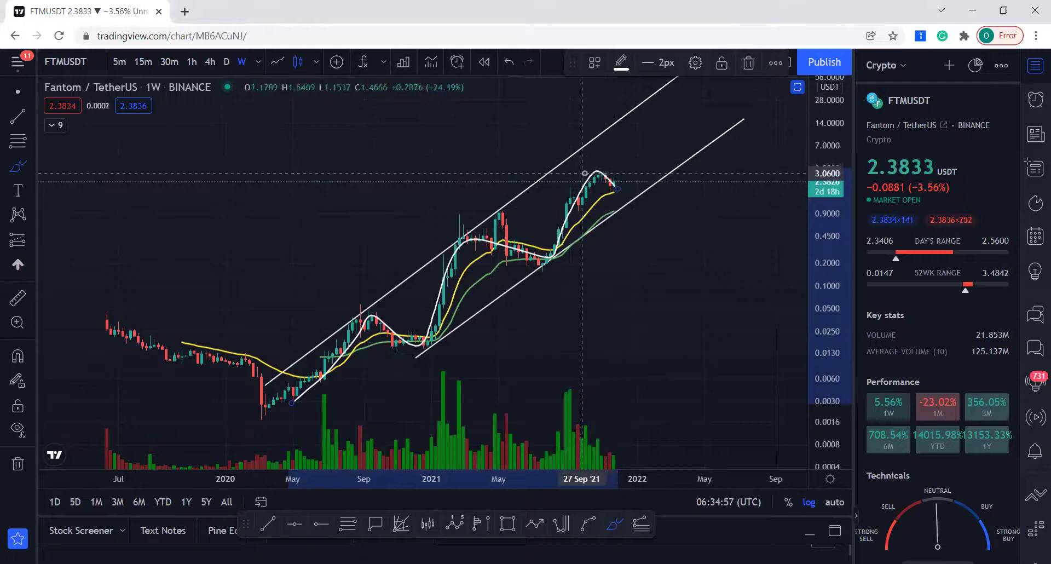
{"action": "right_click", "coordinate": [607, 179]}
{"action": "left_click", "coordinate": [635, 355]}
Draw a Fibonacci retracement between about 0.0131 and the August 2020 high near 0.0572, and stretch its levels into late 2022.
{"action": "left_click_drag", "start_coordinate": [619, 307], "coordinate": [672, 315]}
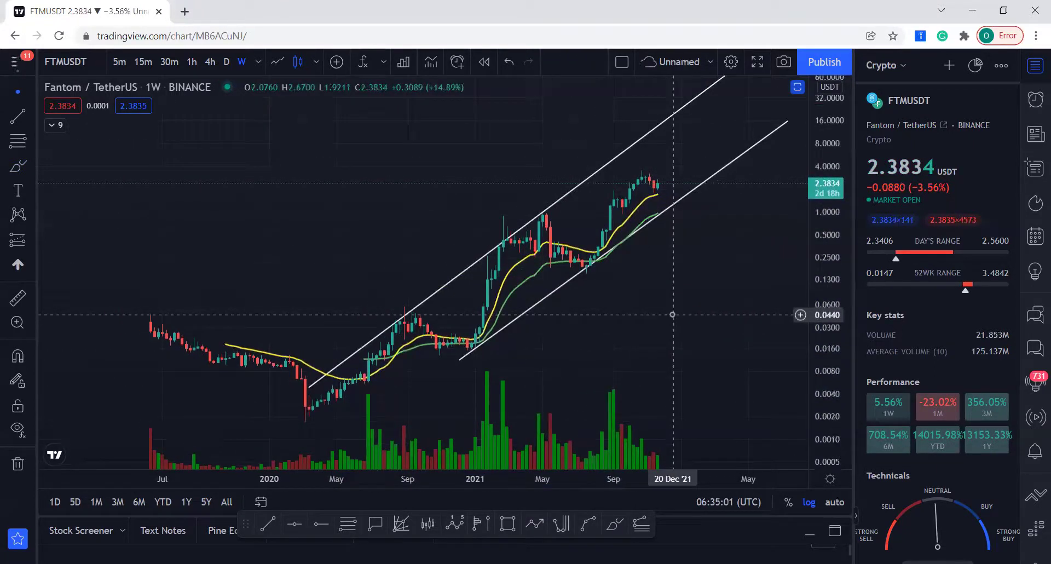
{"action": "scroll", "coordinate": [672, 318], "scroll_direction": "down", "scroll_amount": 2}
{"action": "scroll", "coordinate": [674, 331], "scroll_direction": "up", "scroll_amount": 2}
{"action": "left_click_drag", "start_coordinate": [816, 347], "coordinate": [816, 292]}
{"action": "left_click_drag", "start_coordinate": [741, 321], "coordinate": [685, 301]}
{"action": "scroll", "coordinate": [685, 301], "scroll_direction": "down", "scroll_amount": 2}
{"action": "scroll", "coordinate": [684, 338], "scroll_direction": "up", "scroll_amount": 1}
{"action": "left_click", "coordinate": [14, 143]}
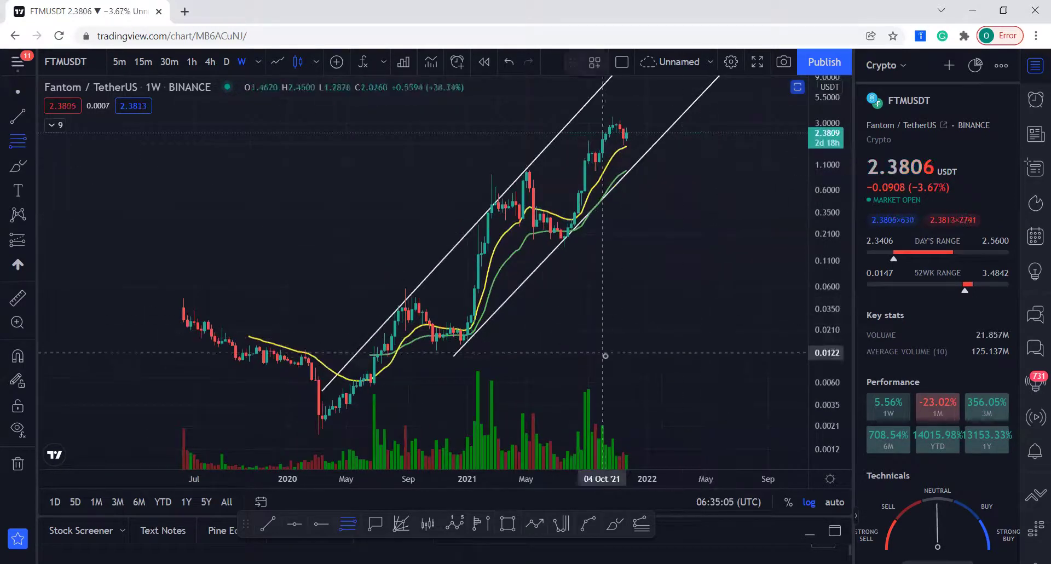
{"action": "left_click", "coordinate": [617, 349]}
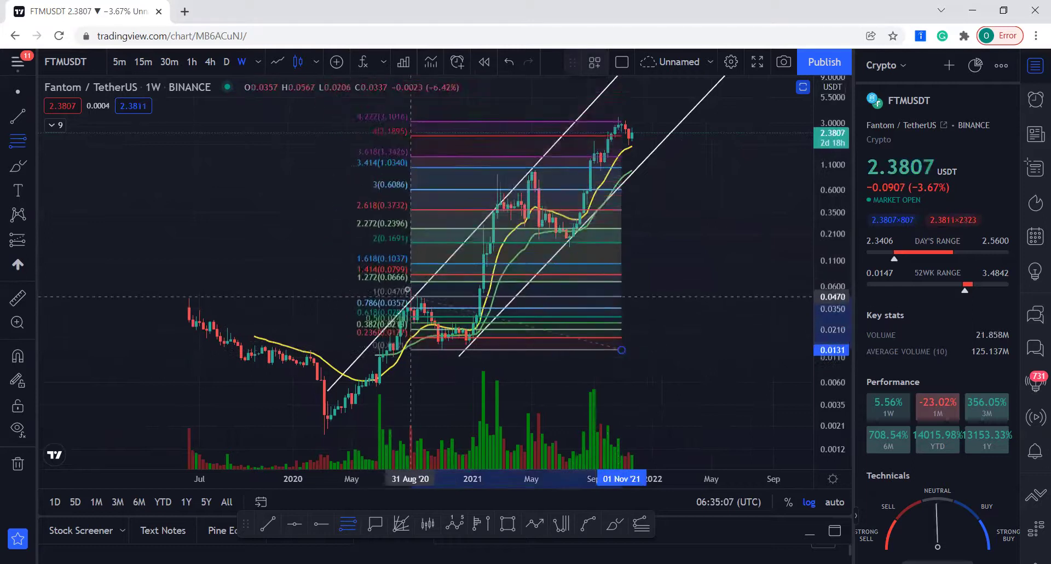
{"action": "left_click", "coordinate": [401, 288]}
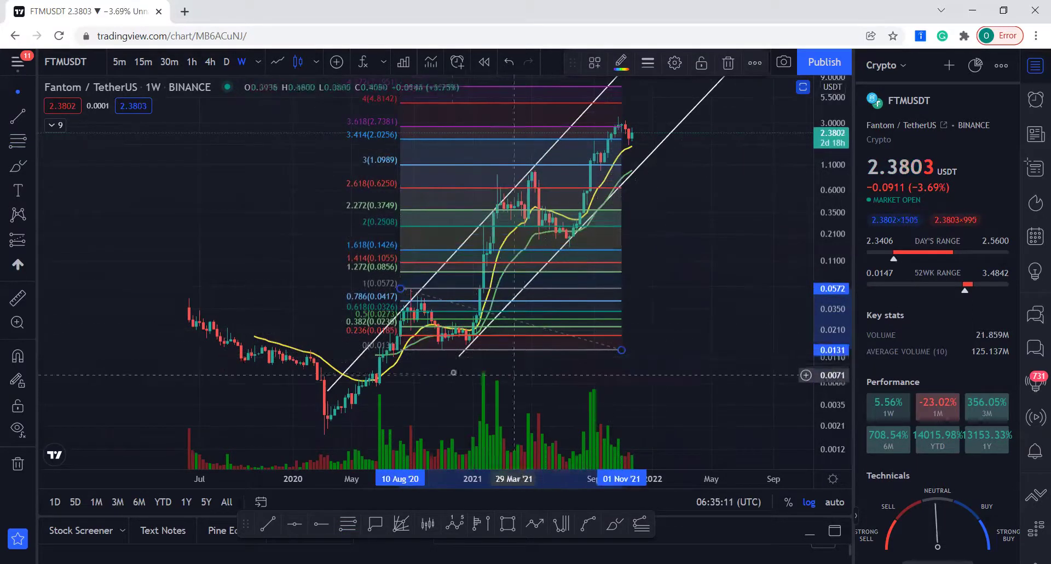
{"action": "left_click_drag", "start_coordinate": [623, 351], "coordinate": [794, 351]}
Examine how the weekly candles react at the Fibonacci extension levels, especially around the 3, 3.414 and 3.618 levels.
{"action": "left_click_drag", "start_coordinate": [749, 382], "coordinate": [704, 407]}
{"action": "left_click_drag", "start_coordinate": [833, 397], "coordinate": [812, 376]}
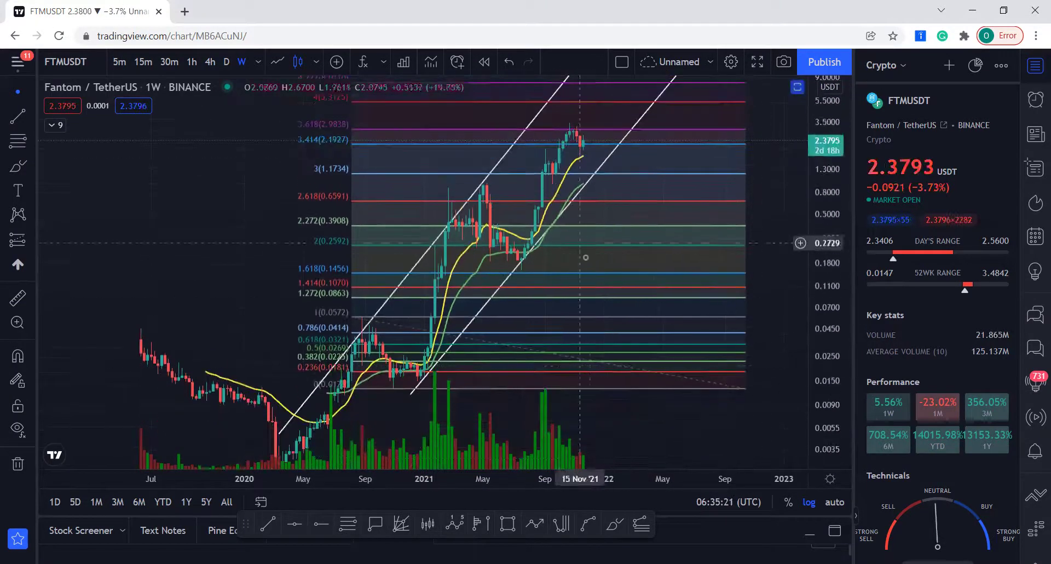
{"action": "scroll", "coordinate": [589, 263], "scroll_direction": "up", "scroll_amount": 4}
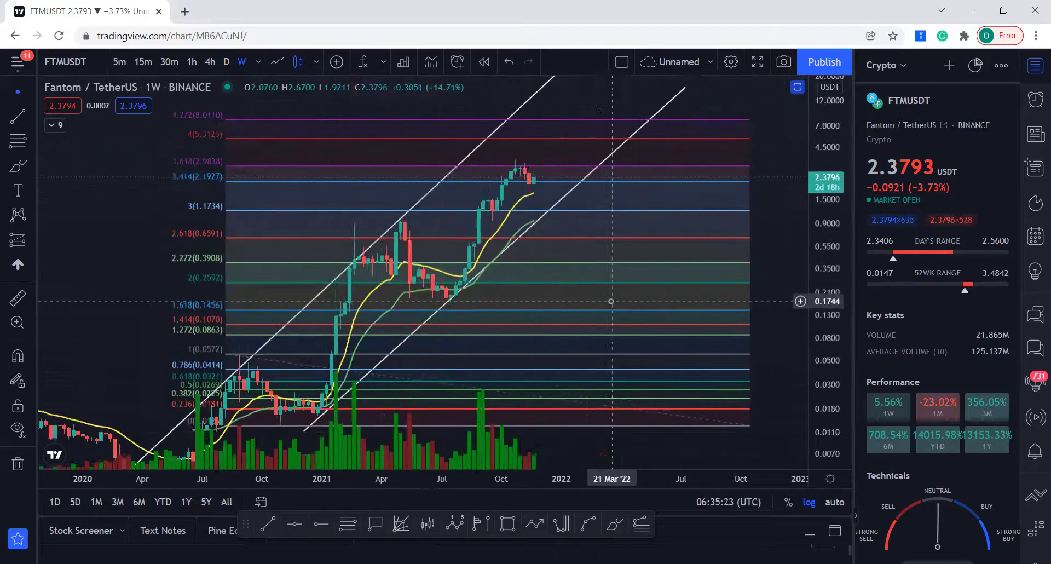
{"action": "left_click_drag", "start_coordinate": [829, 375], "coordinate": [540, 294]}
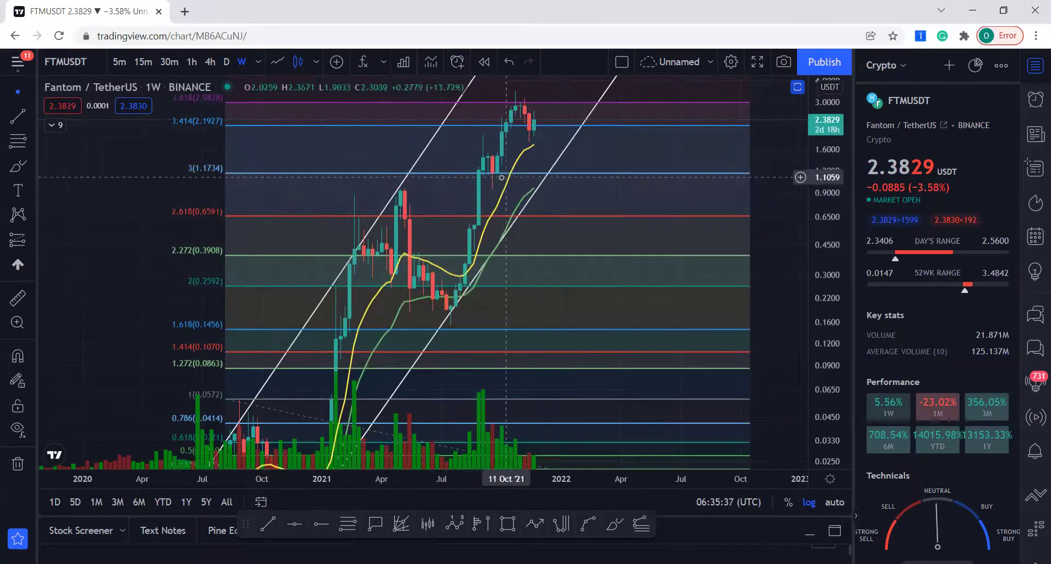
{"action": "left_click_drag", "start_coordinate": [584, 204], "coordinate": [619, 275]}
{"action": "scroll", "coordinate": [619, 274], "scroll_direction": "up", "scroll_amount": 3}
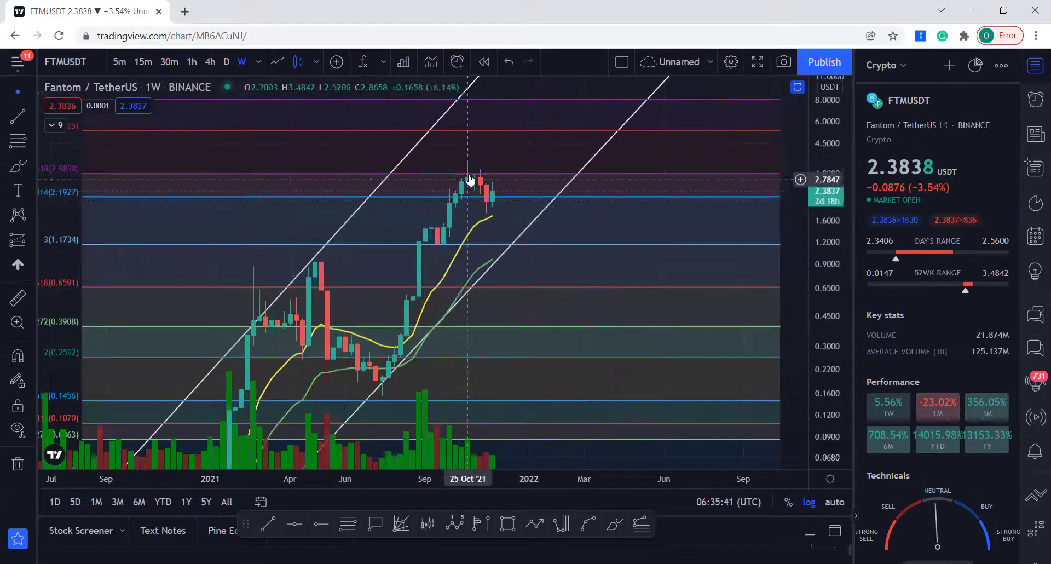
{"action": "scroll", "coordinate": [584, 204], "scroll_direction": "down", "scroll_amount": 3}
{"action": "scroll", "coordinate": [570, 202], "scroll_direction": "up", "scroll_amount": 2}
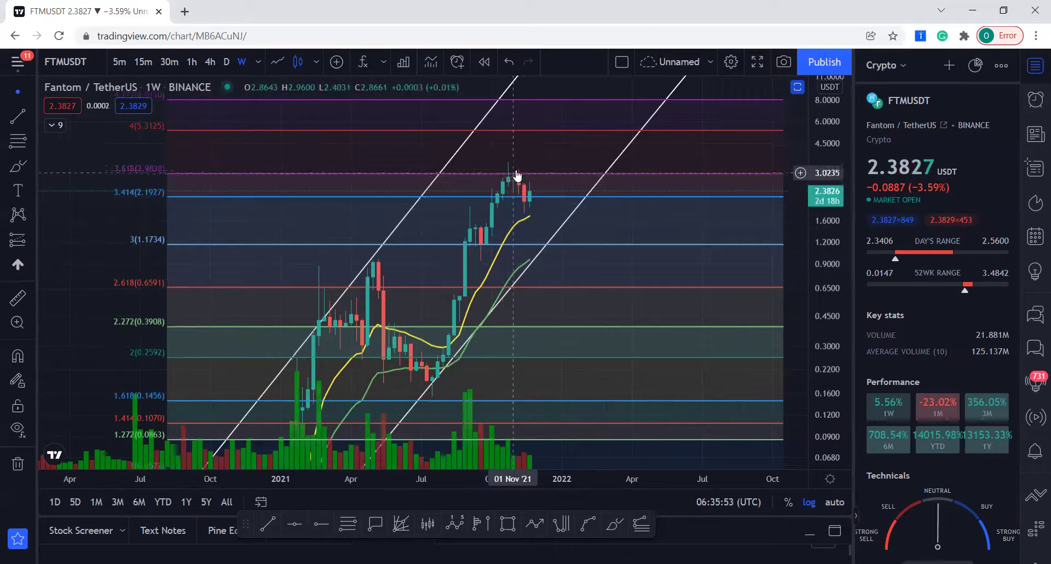
{"action": "left_click_drag", "start_coordinate": [824, 260], "coordinate": [824, 358]}
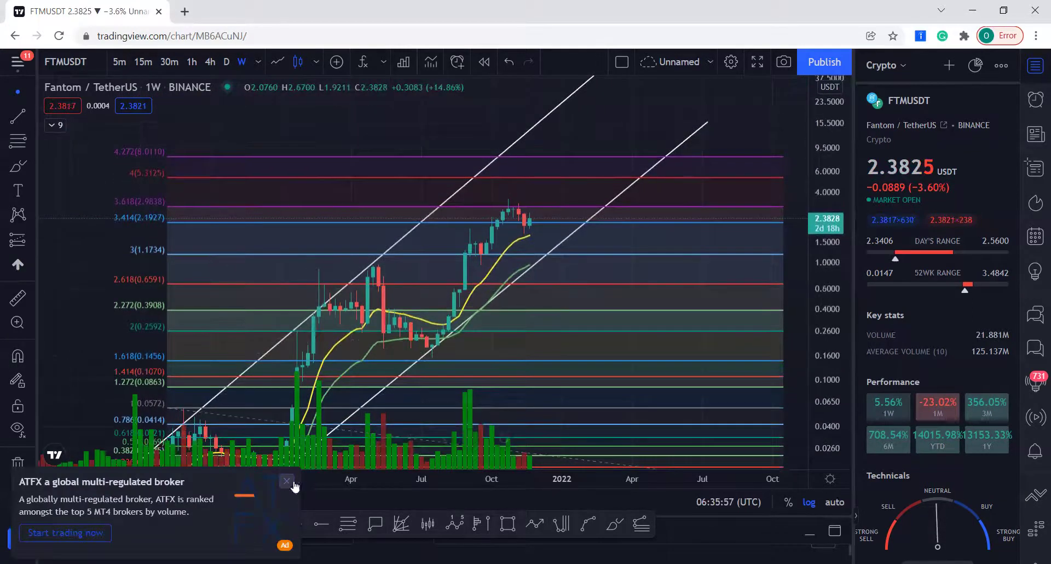
Dismiss the broker advertisement and remove the Fibonacci retracement from the chart.
{"action": "left_click", "coordinate": [287, 481]}
{"action": "left_click", "coordinate": [747, 174]}
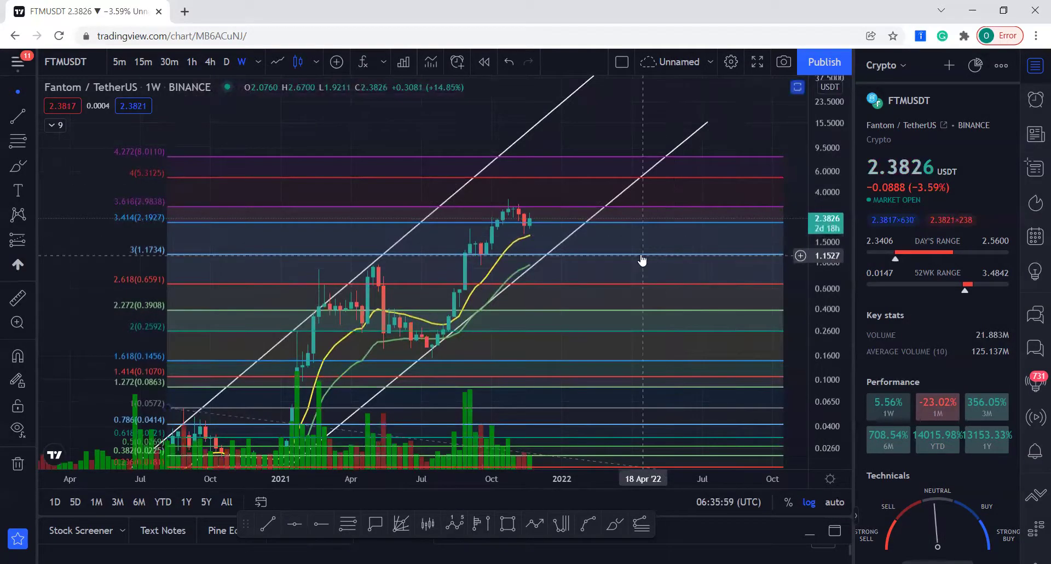
{"action": "right_click", "coordinate": [643, 260]}
{"action": "left_click", "coordinate": [691, 438]}
Bring back the RSI and stochastic panes below the price chart and examine the RSI peaks along their descending trend line.
{"action": "mouse_move", "coordinate": [637, 350]}
{"action": "left_mouse_down"}
{"action": "mouse_move", "coordinate": [729, 280]}
{"action": "mouse_move", "coordinate": [745, 248]}
{"action": "left_mouse_up"}
{"action": "scroll", "coordinate": [739, 244], "scroll_direction": "up", "scroll_amount": 1}
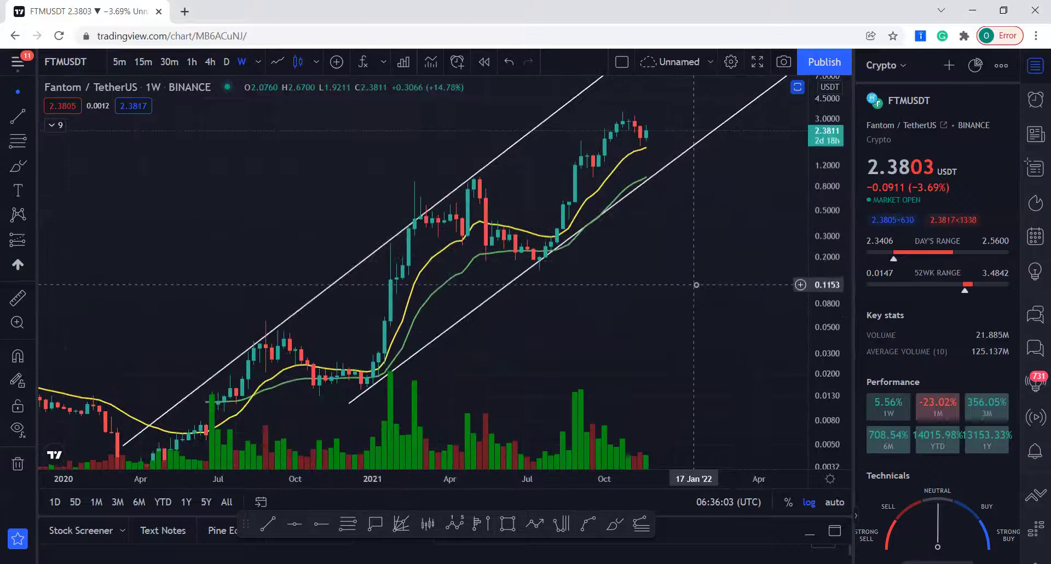
{"action": "double_click", "coordinate": [694, 285]}
{"action": "scroll", "coordinate": [723, 244], "scroll_direction": "down", "scroll_amount": 5}
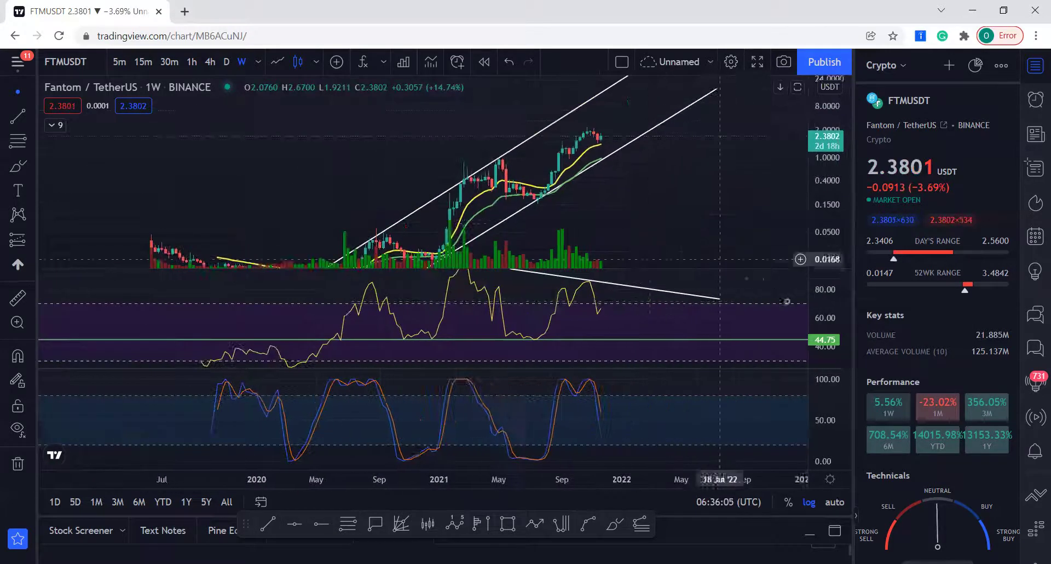
{"action": "left_click_drag", "start_coordinate": [831, 309], "coordinate": [769, 320]}
{"action": "left_click_drag", "start_coordinate": [836, 306], "coordinate": [836, 315]}
{"action": "left_click_drag", "start_coordinate": [674, 288], "coordinate": [643, 296]}
{"action": "scroll", "coordinate": [672, 284], "scroll_direction": "down", "scroll_amount": 2}
{"action": "left_click_drag", "start_coordinate": [708, 219], "coordinate": [712, 203]}
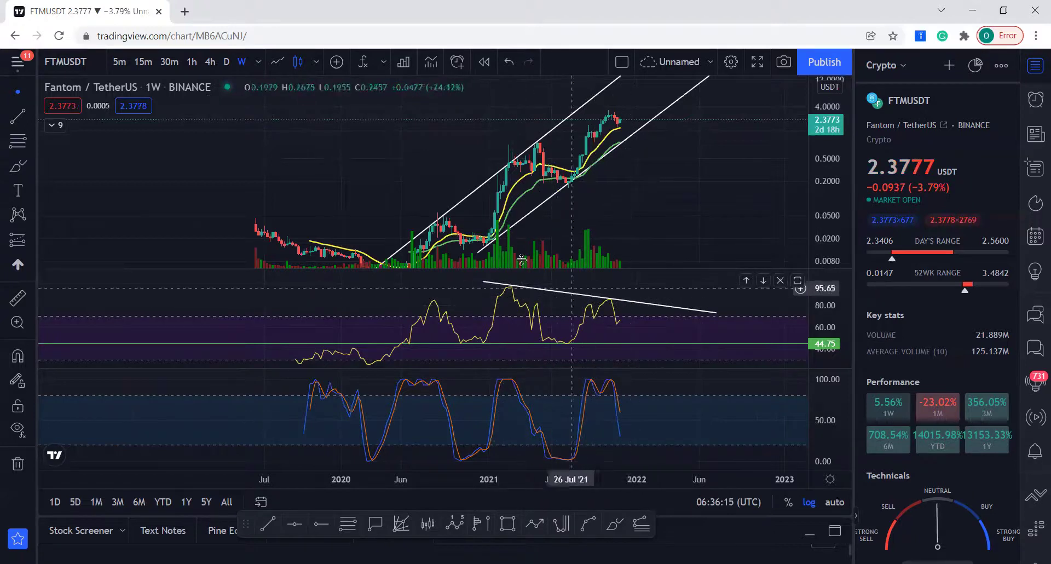
Draw a trend line across the 2021 price highs from 25 Jan '21 near 0.4845 to 07 Feb '22.
{"action": "left_click", "coordinate": [22, 125]}
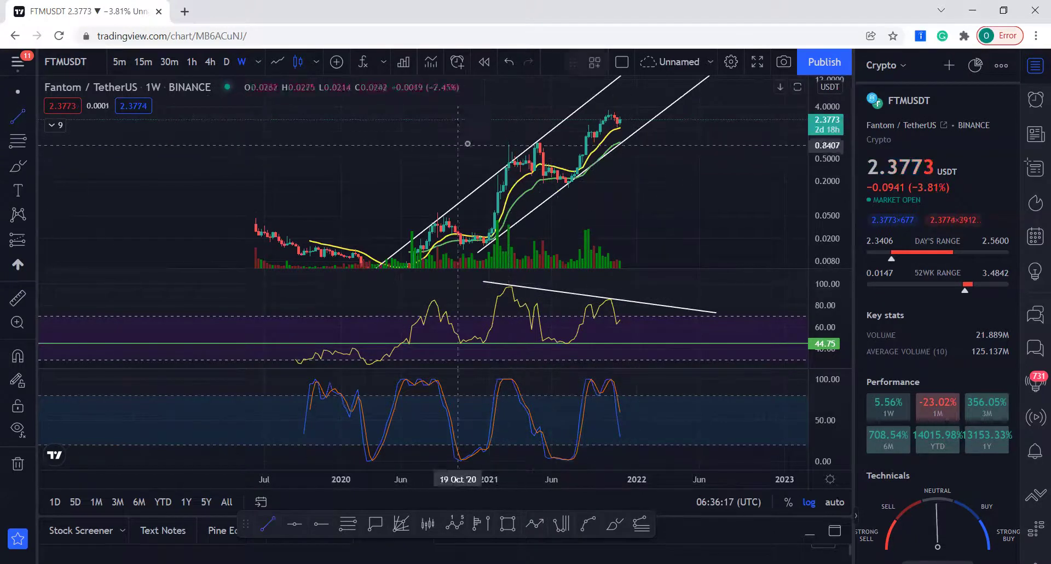
{"action": "left_click", "coordinate": [498, 160]}
{"action": "left_click", "coordinate": [651, 92]}
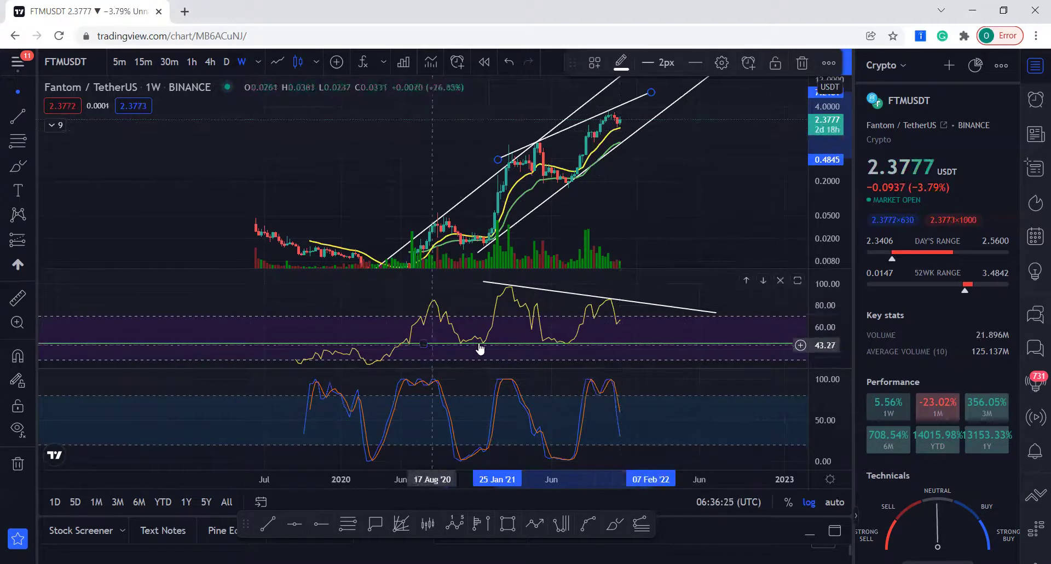
Mark the latest RSI peak with a horizontal line at 85.74 and adjust the pane so both horizontal levels fit.
{"action": "left_click_drag", "start_coordinate": [832, 329], "coordinate": [832, 318]}
{"action": "left_click_drag", "start_coordinate": [759, 330], "coordinate": [735, 317]}
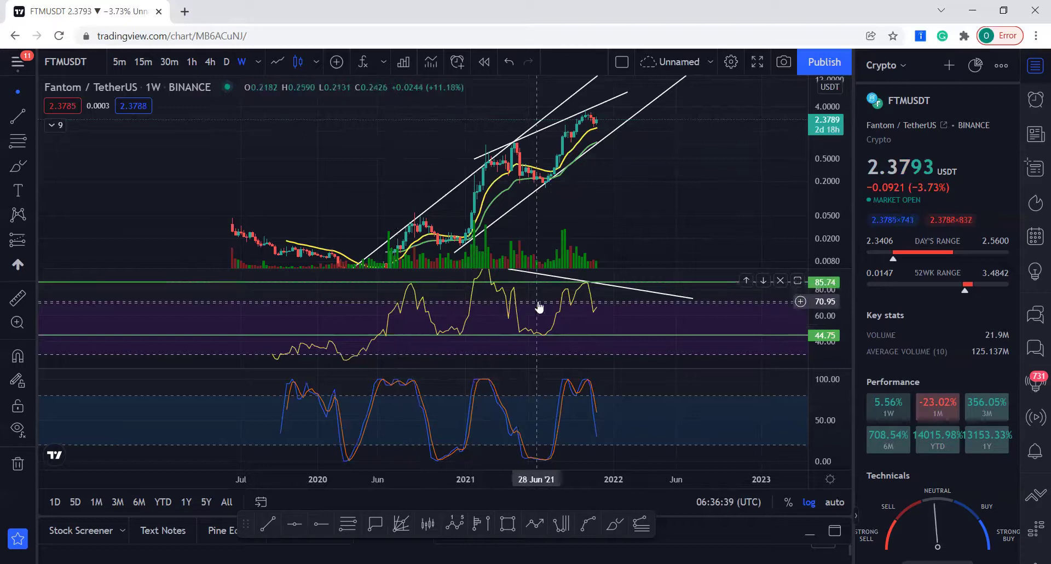
{"action": "left_click_drag", "start_coordinate": [488, 318], "coordinate": [482, 333]}
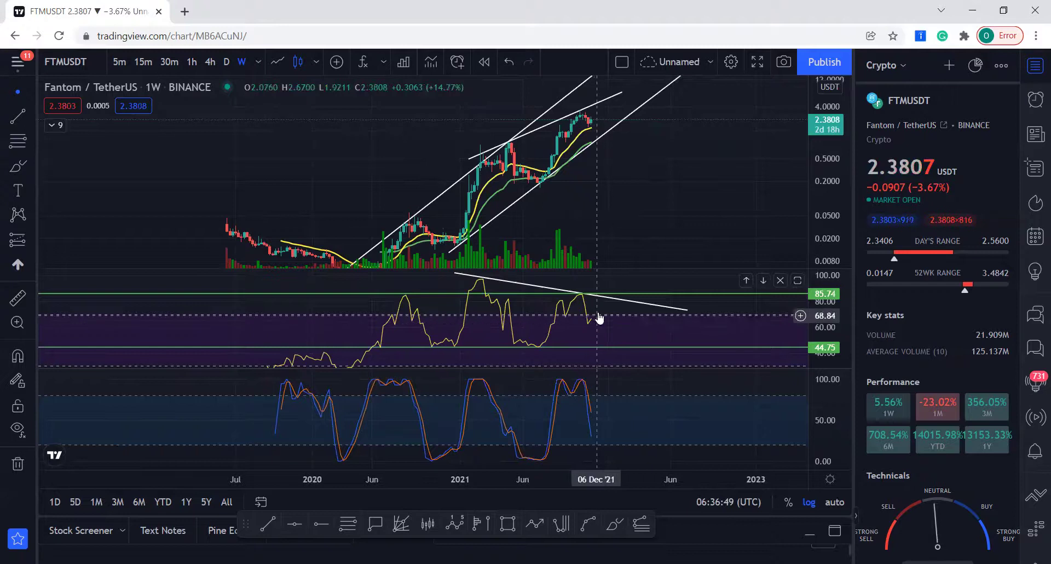
Enlarge the price pane to full height and examine the price relative to the channel, the upper trend line and the moving averages.
{"action": "double_click", "coordinate": [650, 200]}
{"action": "left_click_drag", "start_coordinate": [615, 259], "coordinate": [723, 264]}
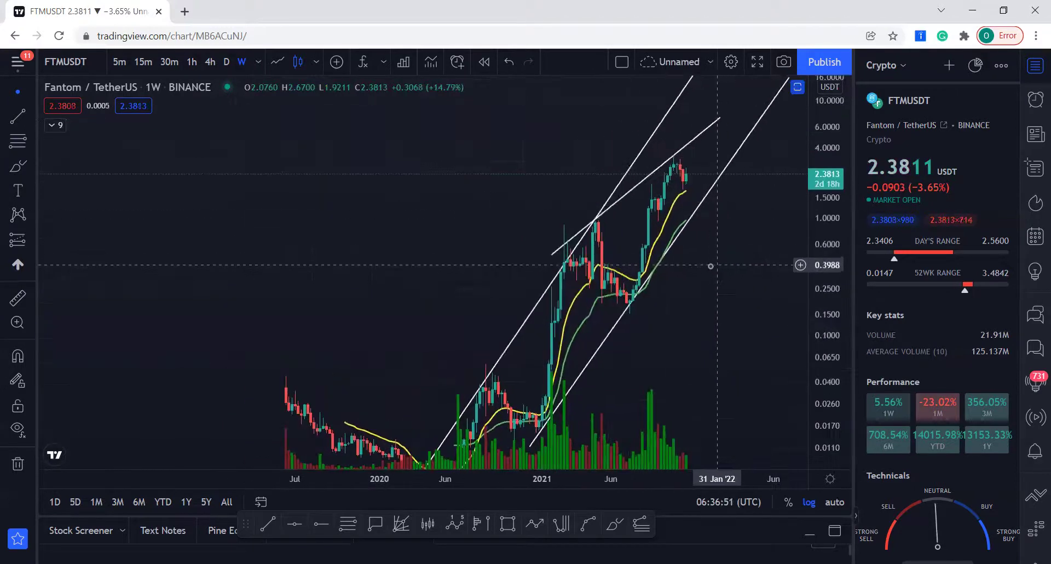
{"action": "scroll", "coordinate": [716, 265], "scroll_direction": "up", "scroll_amount": 5}
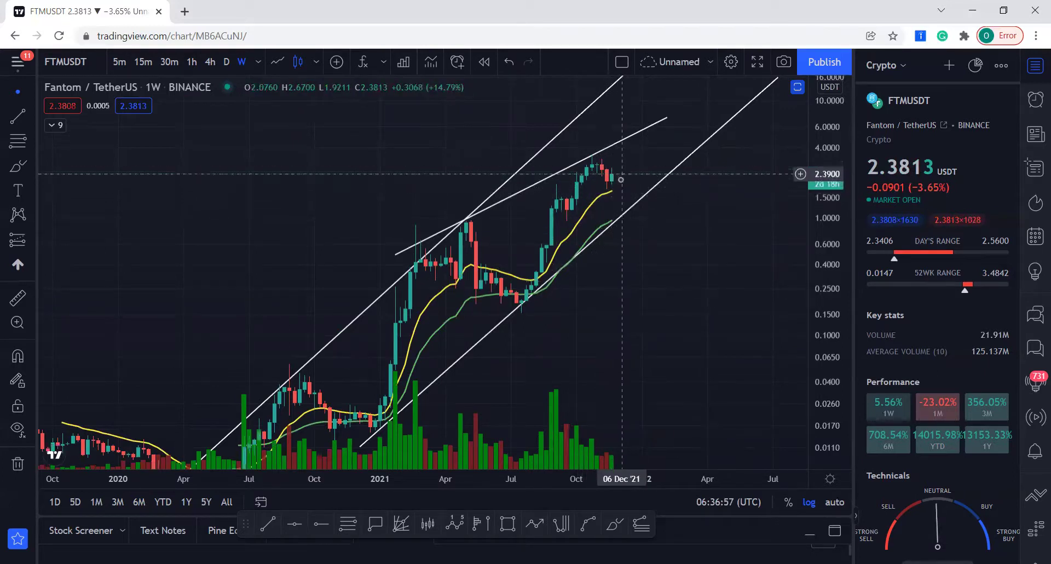
{"action": "left_click_drag", "start_coordinate": [687, 241], "coordinate": [684, 210]}
{"action": "scroll", "coordinate": [688, 249], "scroll_direction": "up", "scroll_amount": 1}
{"action": "scroll", "coordinate": [735, 235], "scroll_direction": "down", "scroll_amount": 2}
{"action": "left_click_drag", "start_coordinate": [821, 234], "coordinate": [821, 273]}
{"action": "scroll", "coordinate": [714, 281], "scroll_direction": "up", "scroll_amount": 2}
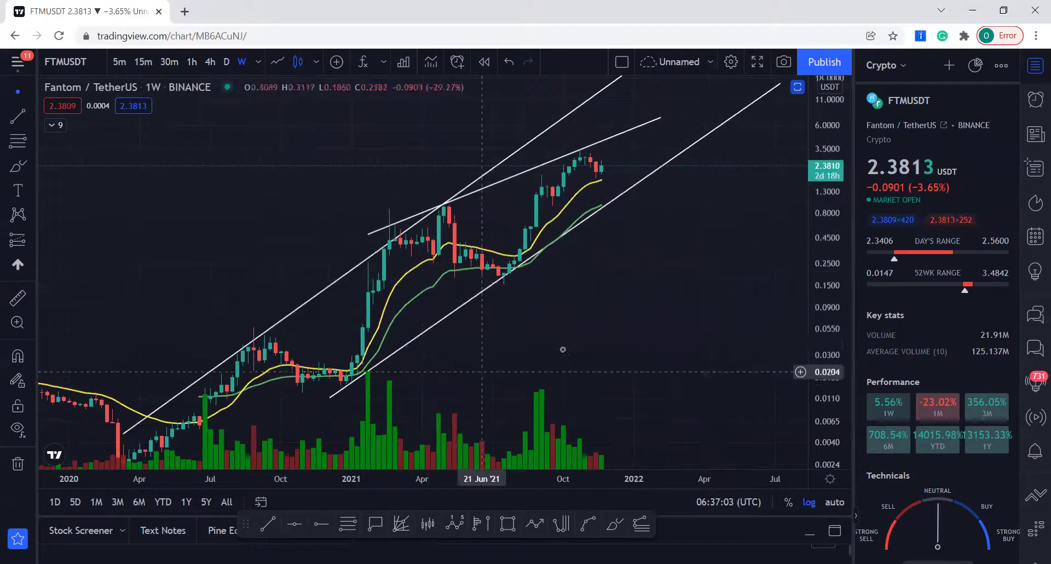
Show the RSI and stochastic panes beneath the price chart again to compare momentum with the full weekly history.
{"action": "double_click", "coordinate": [568, 298]}
{"action": "scroll", "coordinate": [569, 318], "scroll_direction": "down", "scroll_amount": 2}
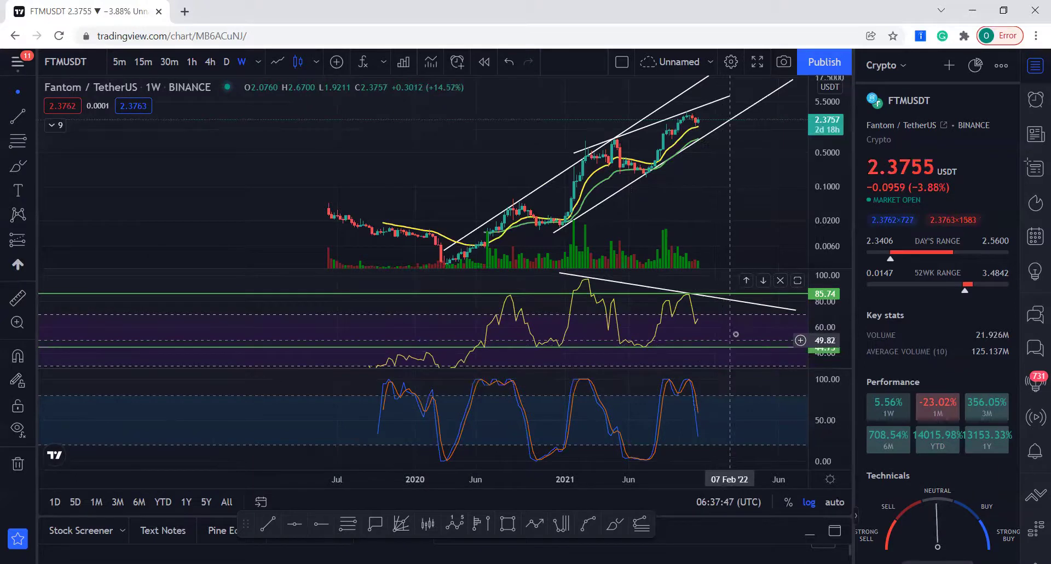
Sketch freehand curves with the Brush over the volume humps of mid-2020, early 2021 and late 2021, with indicator panes shown below.
{"action": "double_click", "coordinate": [734, 225]}
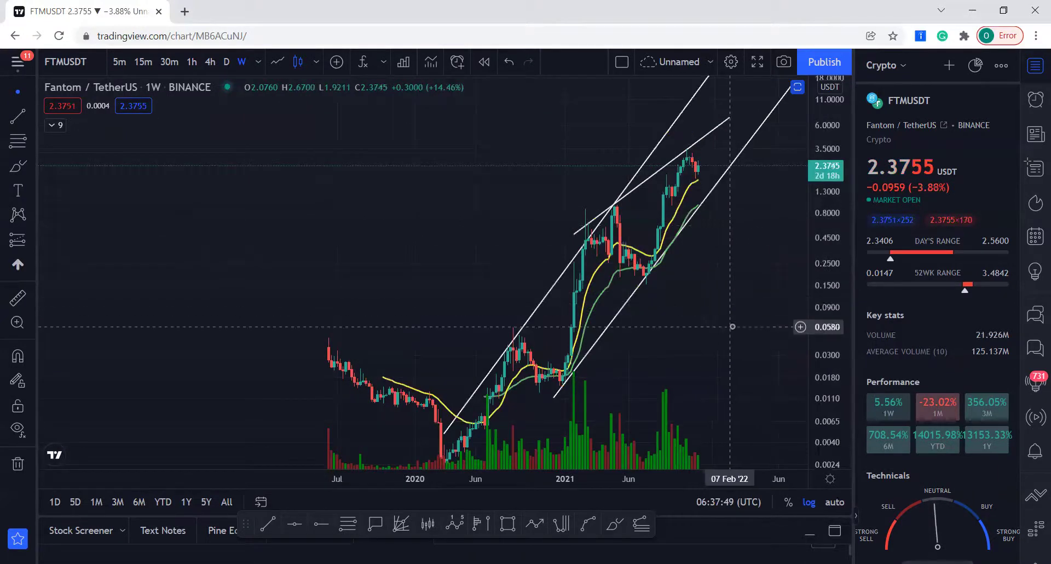
{"action": "double_click", "coordinate": [785, 277]}
{"action": "left_click_drag", "start_coordinate": [776, 236], "coordinate": [731, 204]}
{"action": "mouse_move", "coordinate": [523, 234]}
{"action": "left_mouse_down"}
{"action": "mouse_move", "coordinate": [482, 212]}
{"action": "mouse_move", "coordinate": [437, 239]}
{"action": "mouse_move", "coordinate": [481, 261]}
{"action": "mouse_move", "coordinate": [485, 222]}
{"action": "left_mouse_up"}
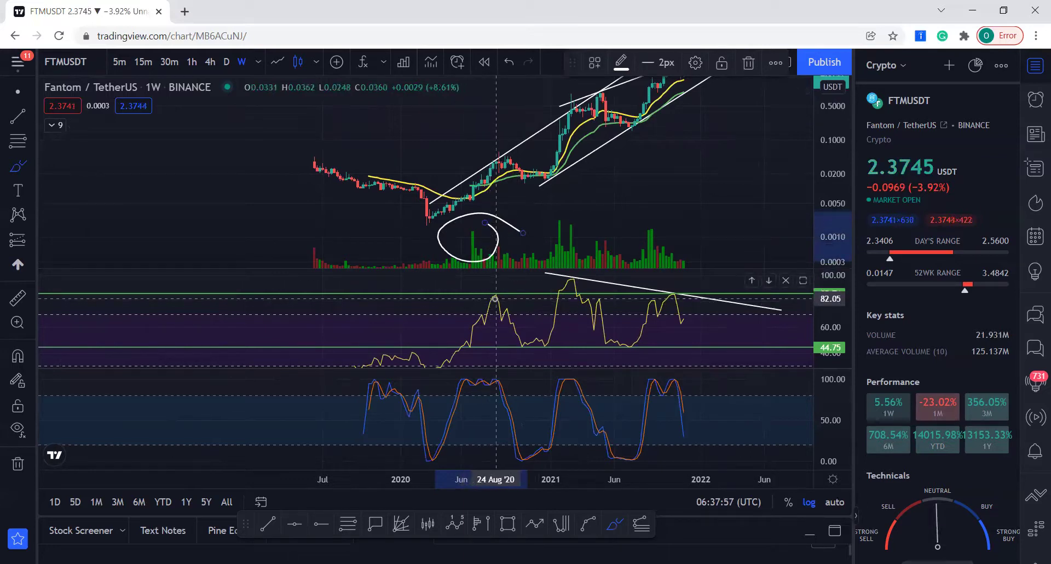
{"action": "left_click_drag", "start_coordinate": [482, 247], "coordinate": [534, 256]}
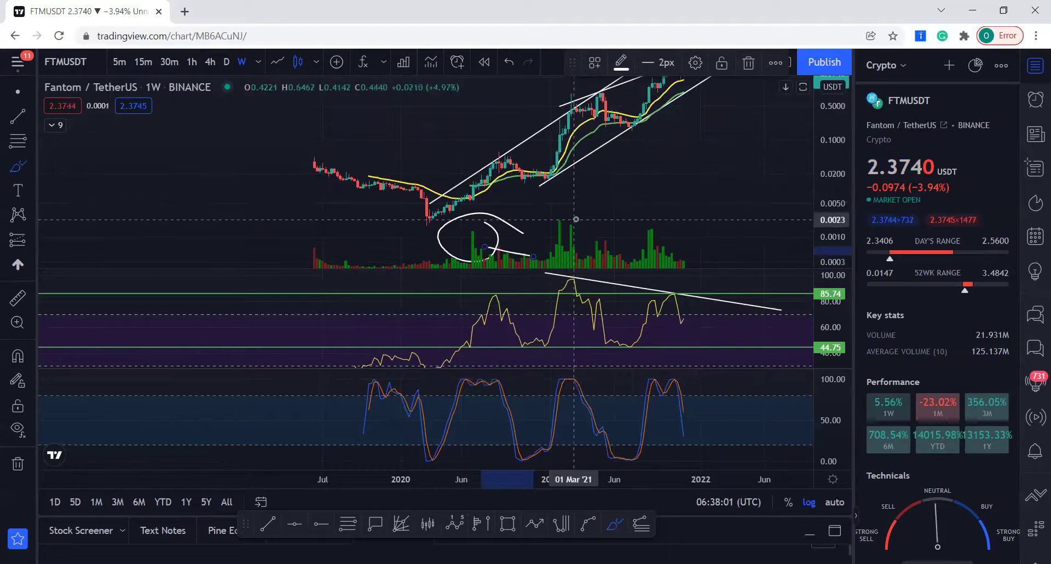
{"action": "left_click_drag", "start_coordinate": [448, 251], "coordinate": [486, 225]}
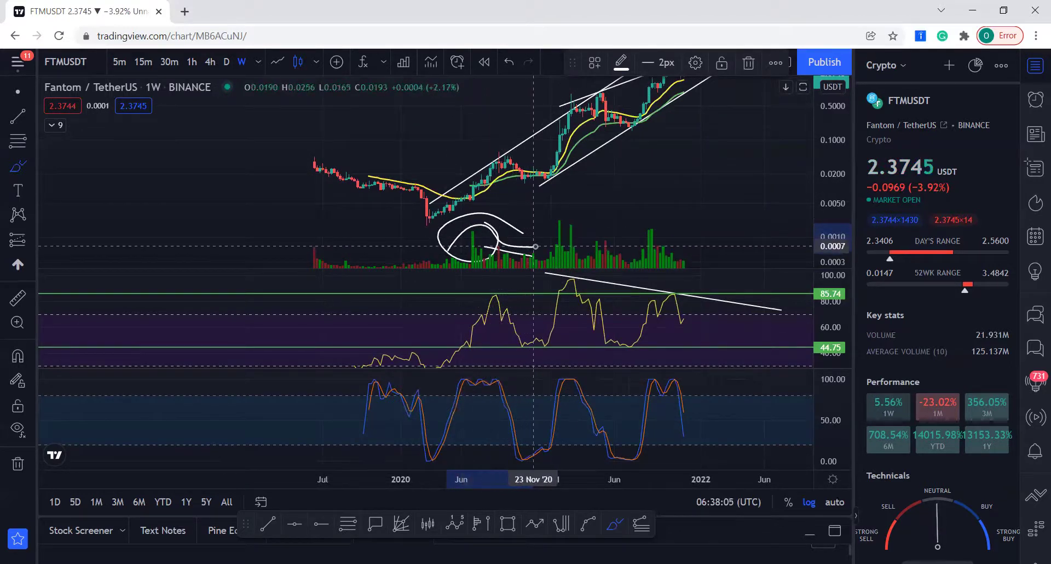
{"action": "left_click_drag", "start_coordinate": [551, 223], "coordinate": [573, 206]}
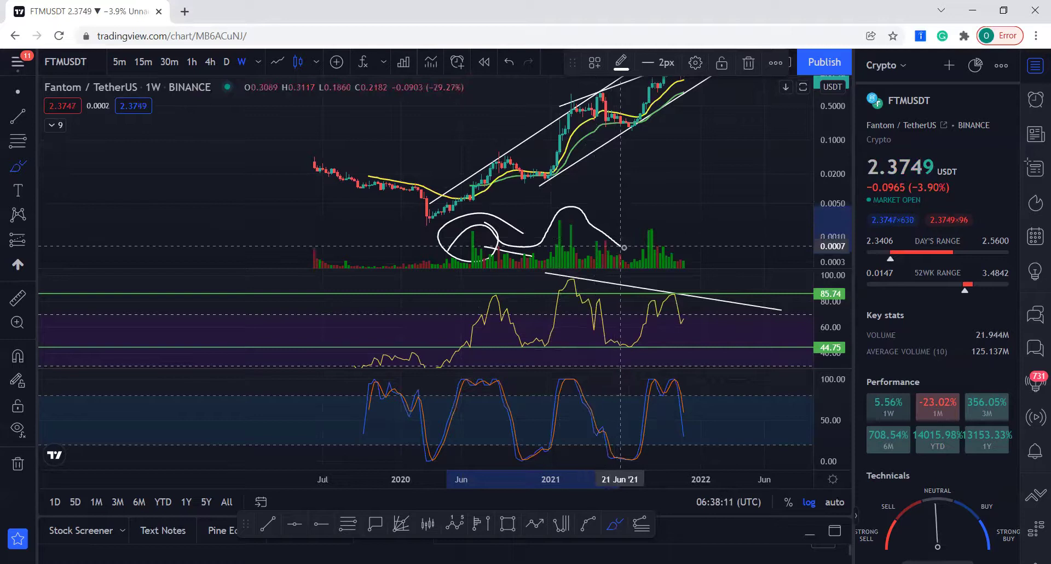
{"action": "left_click_drag", "start_coordinate": [642, 223], "coordinate": [664, 214]}
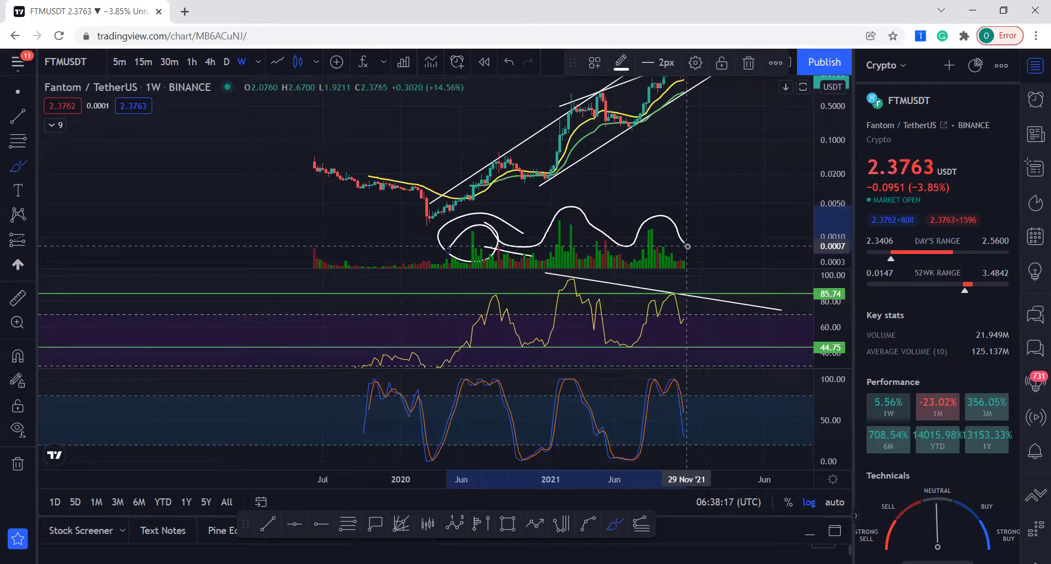
{"action": "left_click_drag", "start_coordinate": [687, 246], "coordinate": [689, 246]}
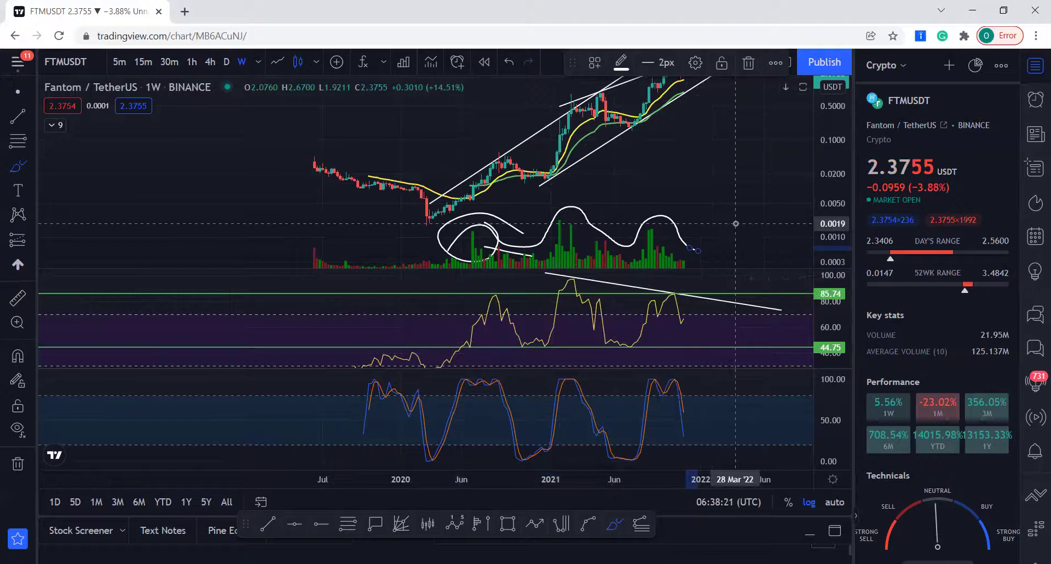
{"action": "key", "text": "Escape"}
Draw falling trend lines from 21 Sep '20 at 0.0515 to 11 Jan '21 at 0.0162, and from the Oct '21 high to 1.7354 in Jan '22.
{"action": "double_click", "coordinate": [728, 192]}
{"action": "left_click_drag", "start_coordinate": [700, 232], "coordinate": [664, 328]}
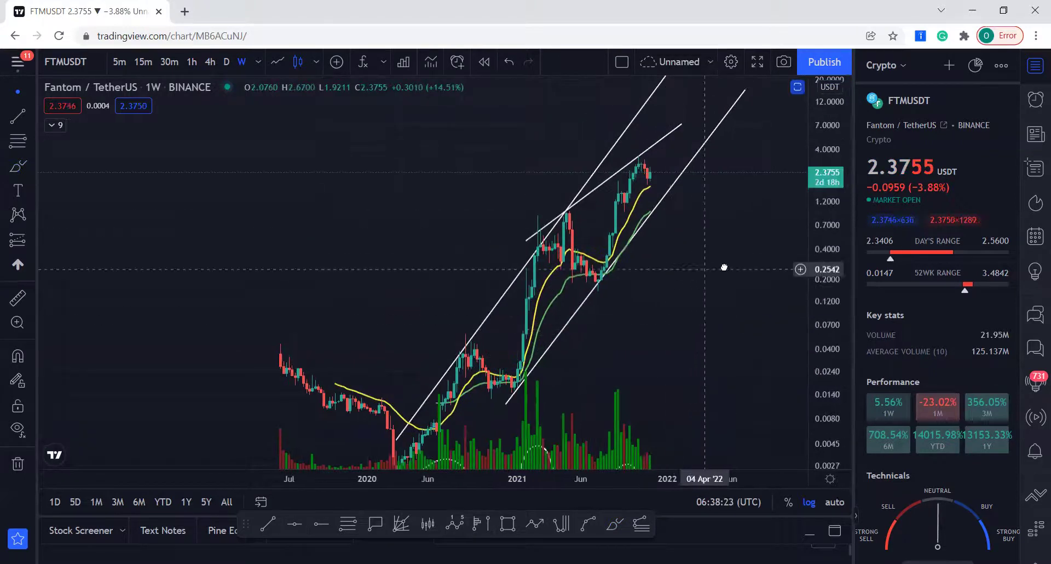
{"action": "left_click_drag", "start_coordinate": [711, 268], "coordinate": [765, 251]}
{"action": "scroll", "coordinate": [745, 264], "scroll_direction": "up", "scroll_amount": 3}
{"action": "scroll", "coordinate": [712, 295], "scroll_direction": "up", "scroll_amount": 3}
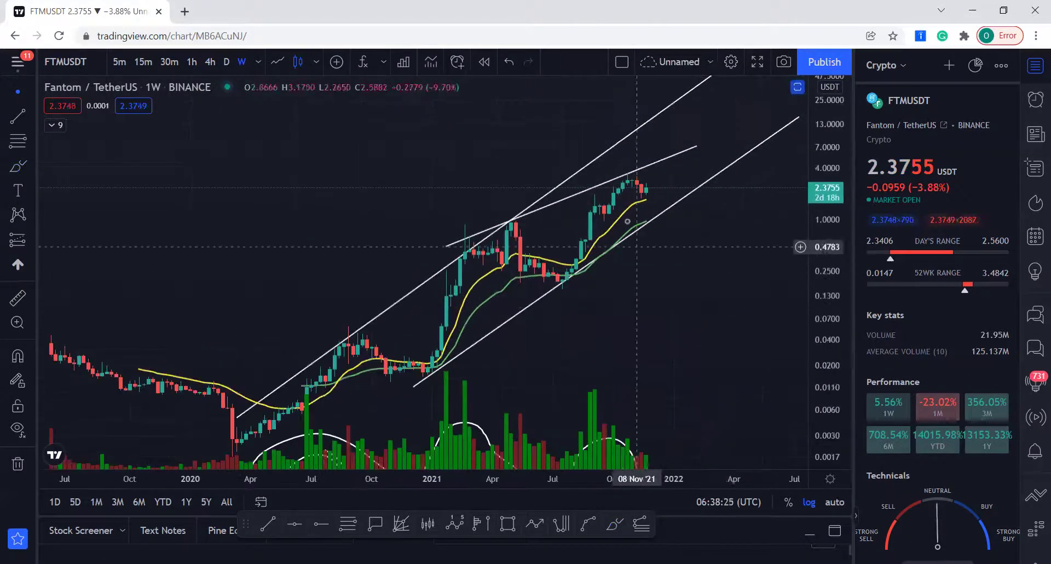
{"action": "left_click", "coordinate": [24, 123]}
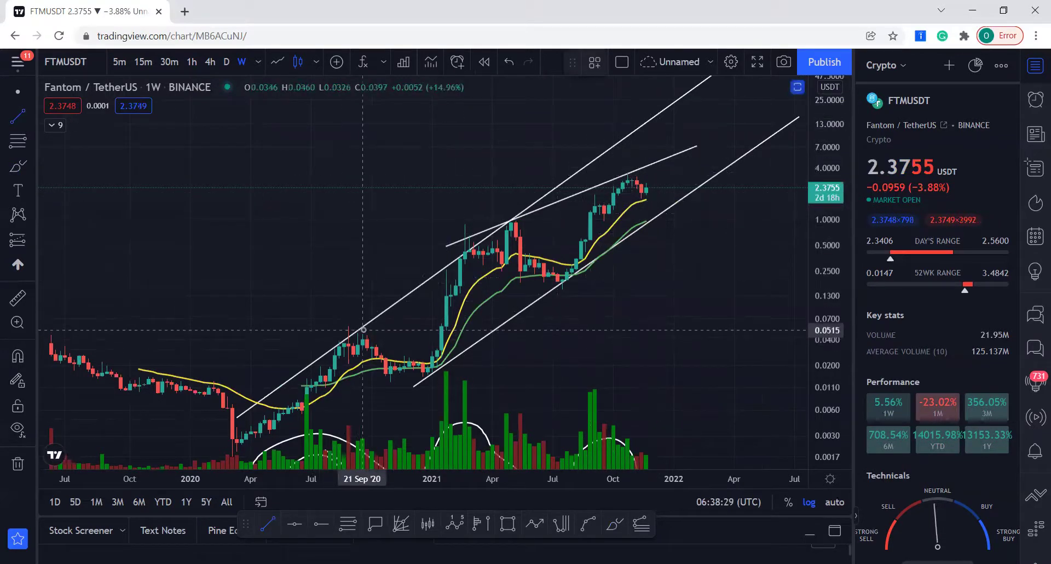
{"action": "left_click_drag", "start_coordinate": [364, 331], "coordinate": [433, 371]}
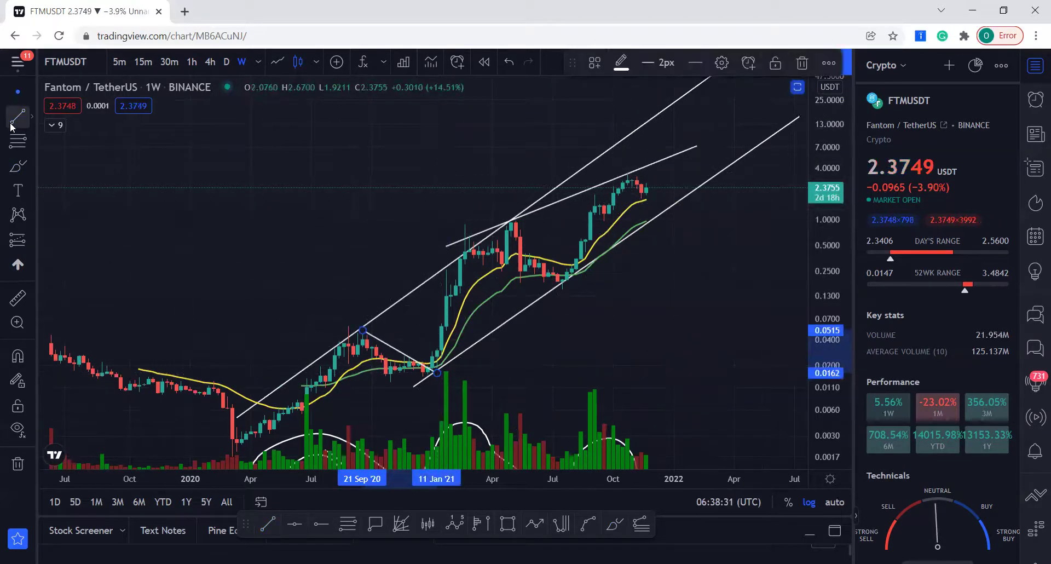
{"action": "left_click_drag", "start_coordinate": [628, 174], "coordinate": [681, 200]}
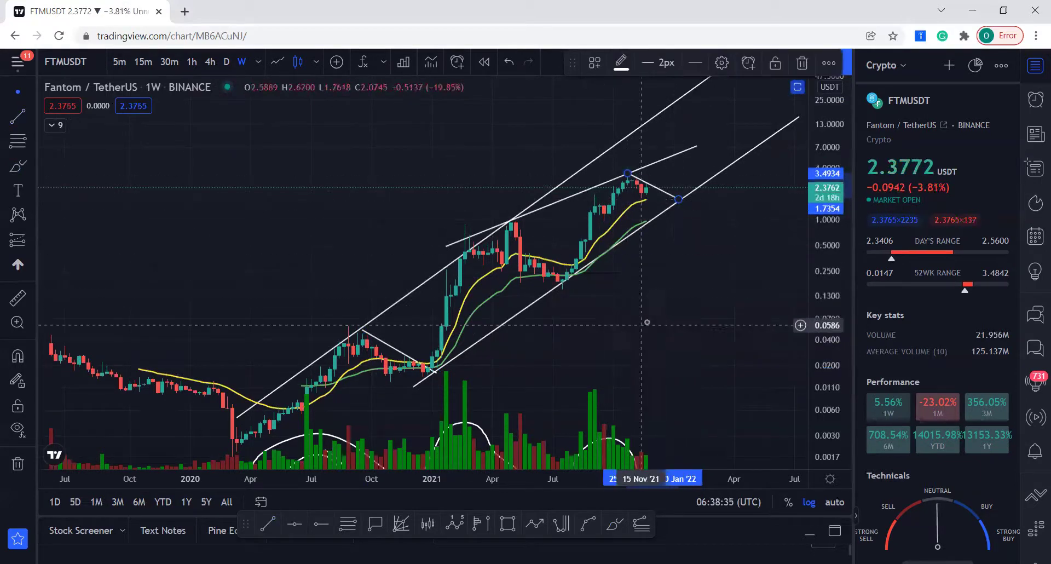
Examine the rallies and pullbacks within the rising channel against the sketched volume humps, from the 2020 low to the latest candles.
{"action": "left_click_drag", "start_coordinate": [644, 323], "coordinate": [691, 317]}
{"action": "left_click_drag", "start_coordinate": [820, 336], "coordinate": [791, 301]}
{"action": "scroll", "coordinate": [789, 305], "scroll_direction": "up", "scroll_amount": 3}
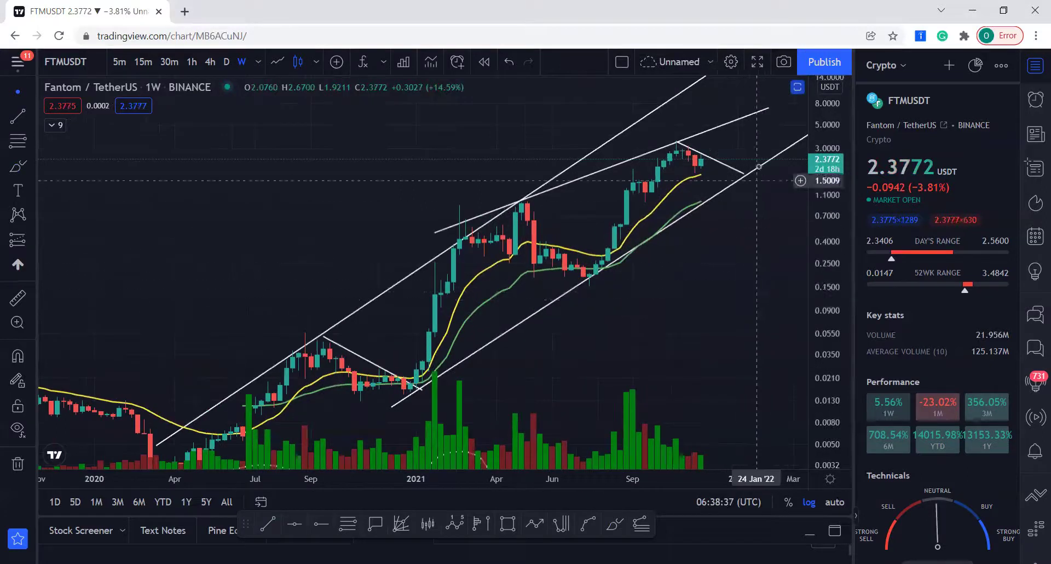
{"action": "scroll", "coordinate": [685, 306], "scroll_direction": "up", "scroll_amount": 3}
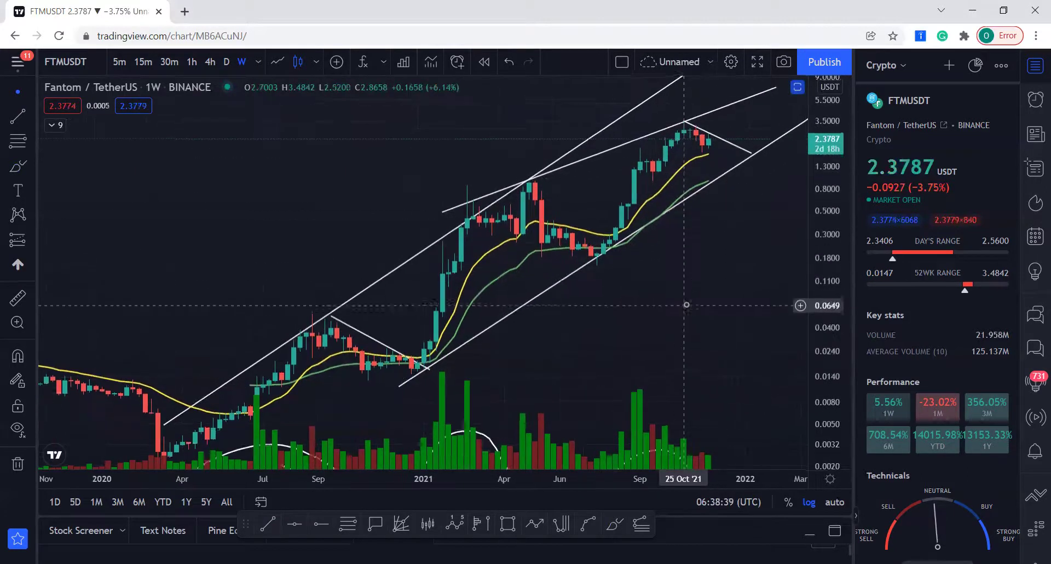
{"action": "left_click_drag", "start_coordinate": [585, 332], "coordinate": [611, 293]}
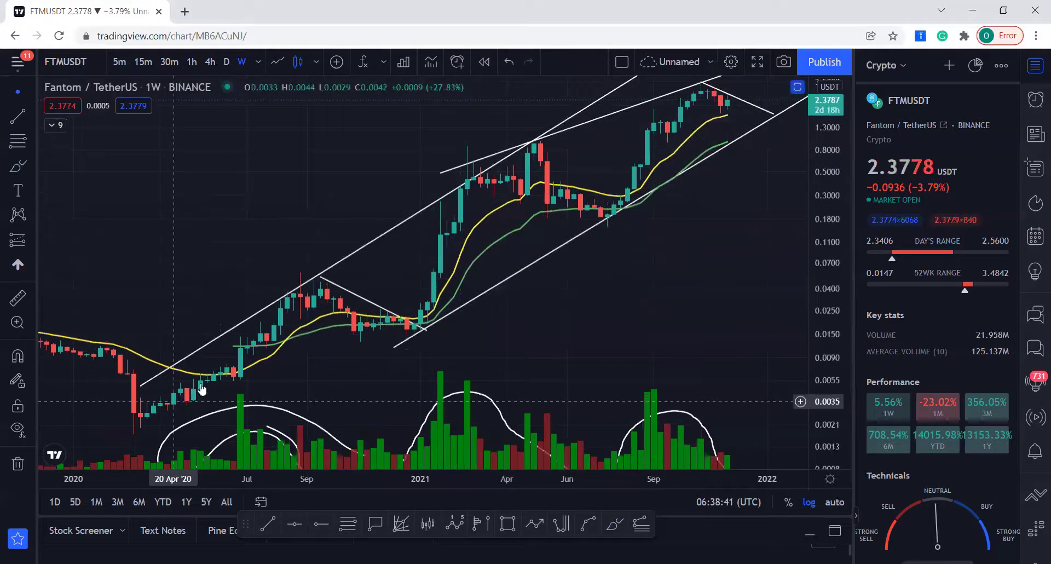
{"action": "left_click", "coordinate": [417, 328]}
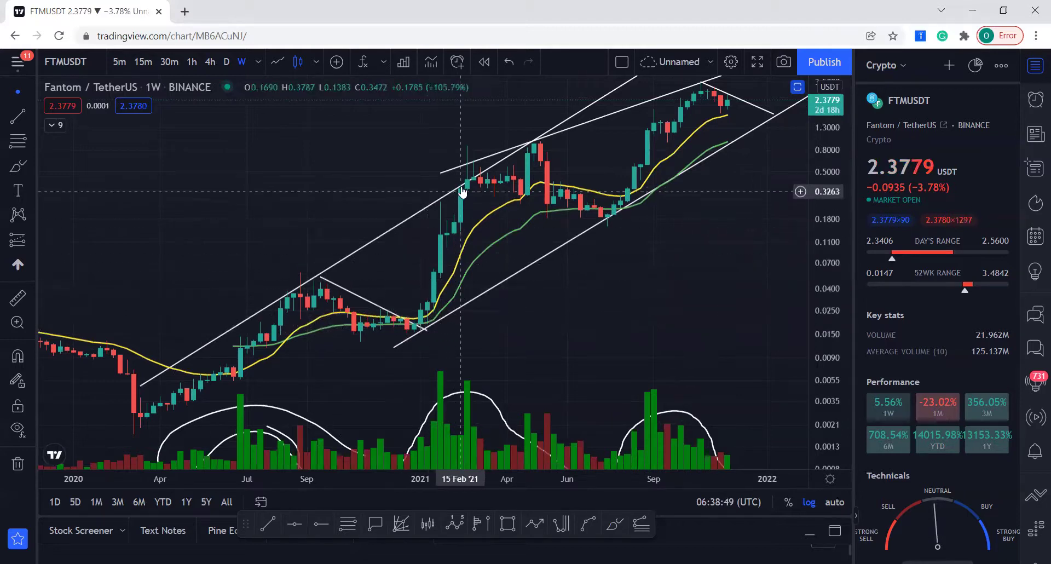
{"action": "left_click_drag", "start_coordinate": [685, 248], "coordinate": [592, 348]}
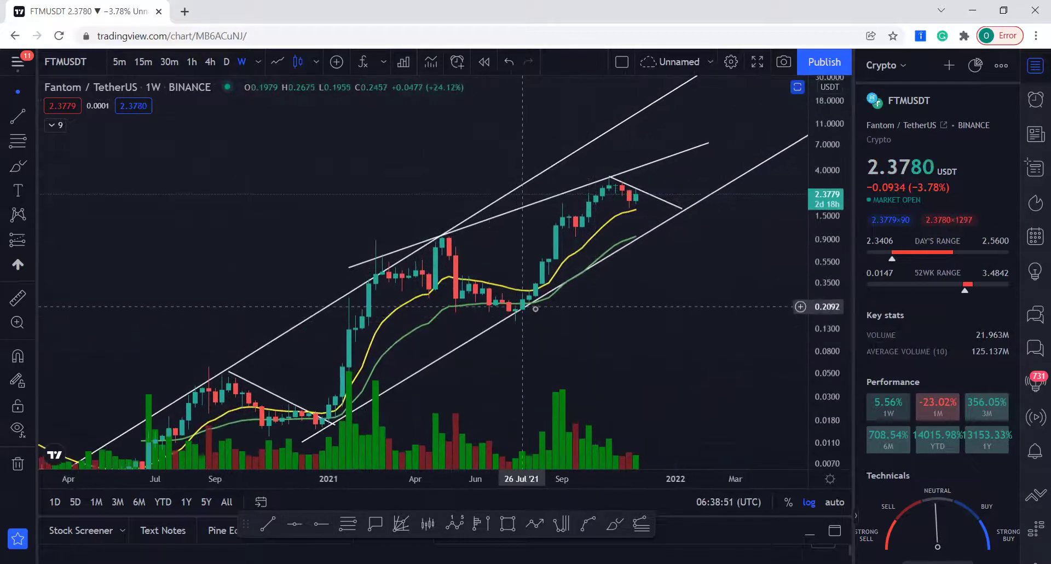
Check the moving averages in the indicator list, including the EMA 100, collapse the list and dismiss the advertisement.
{"action": "left_click", "coordinate": [56, 124]}
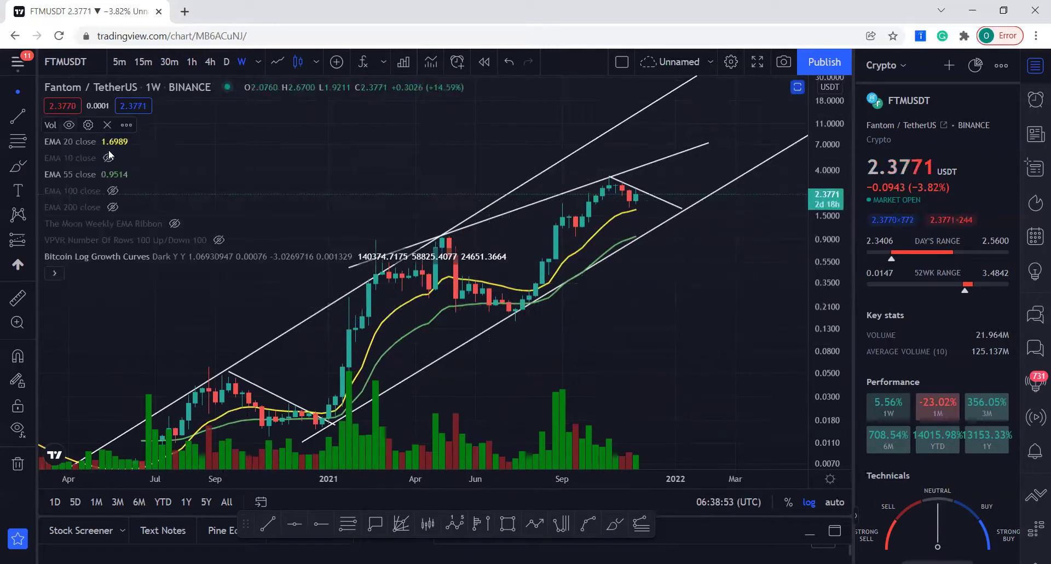
{"action": "left_click", "coordinate": [114, 192]}
{"action": "left_click", "coordinate": [54, 273]}
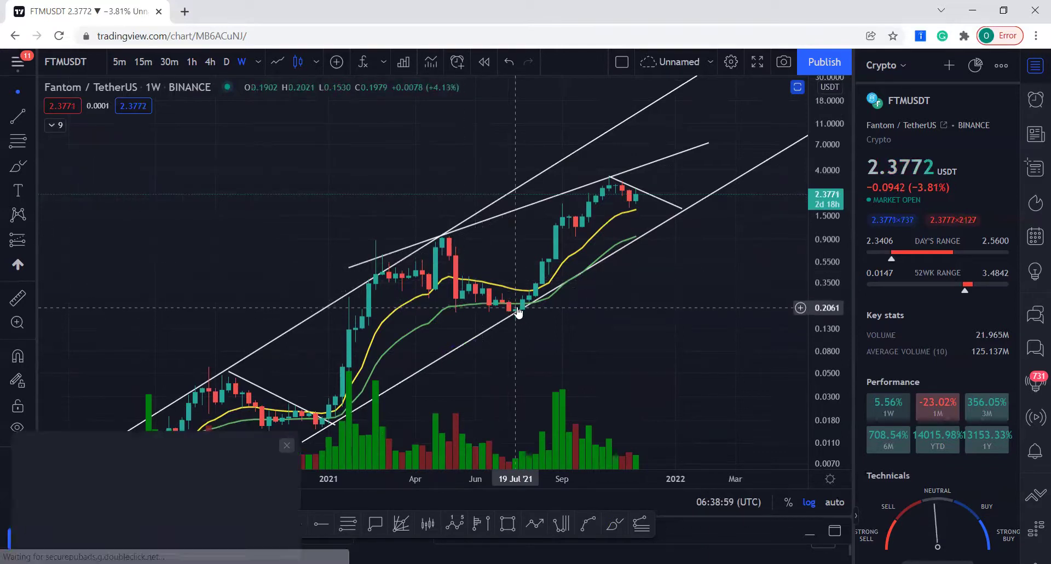
{"action": "left_click", "coordinate": [287, 445]}
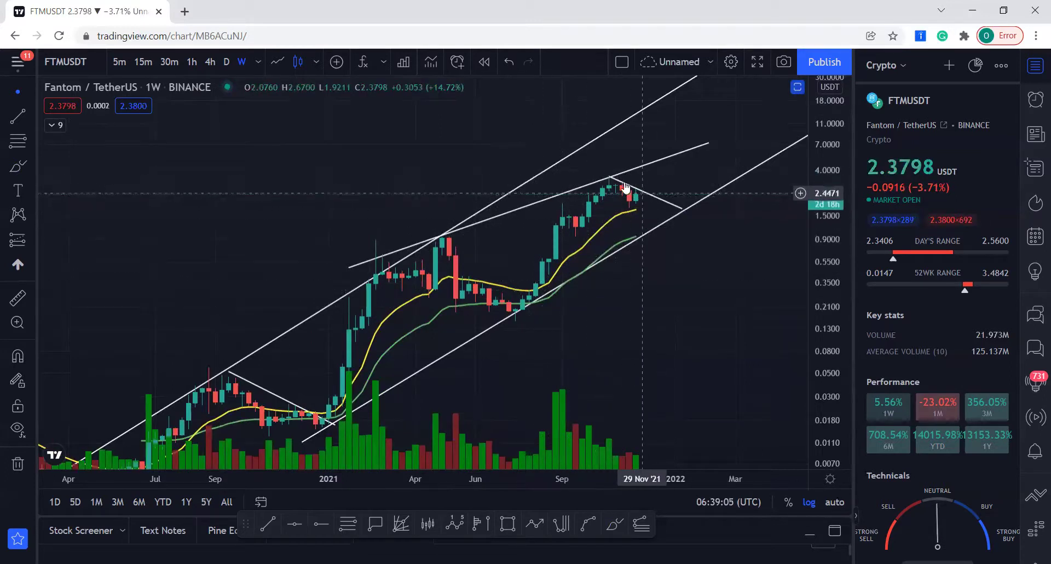
Compare the latest candles at the short falling trend line with the RSI and stochastic, and with the earlier pullbacks in the channel.
{"action": "scroll", "coordinate": [741, 309], "scroll_direction": "up", "scroll_amount": 5}
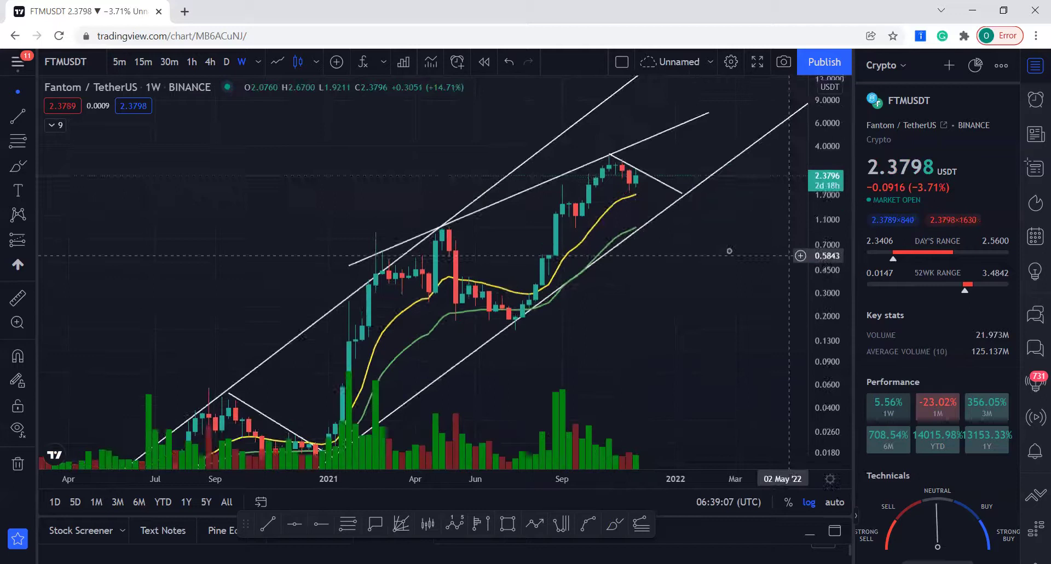
{"action": "scroll", "coordinate": [741, 310], "scroll_direction": "up", "scroll_amount": 3}
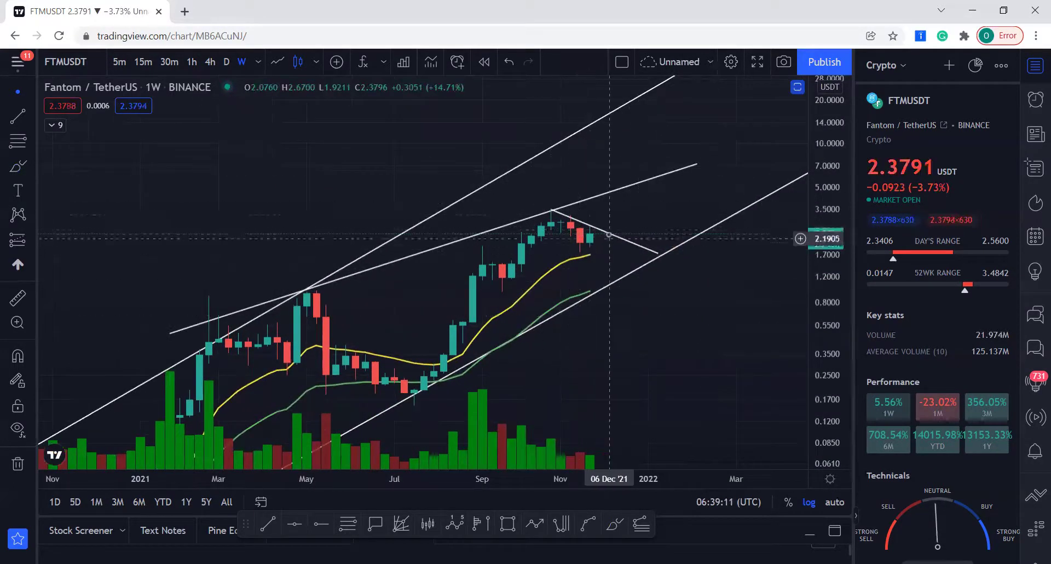
{"action": "left_click_drag", "start_coordinate": [649, 316], "coordinate": [647, 315]}
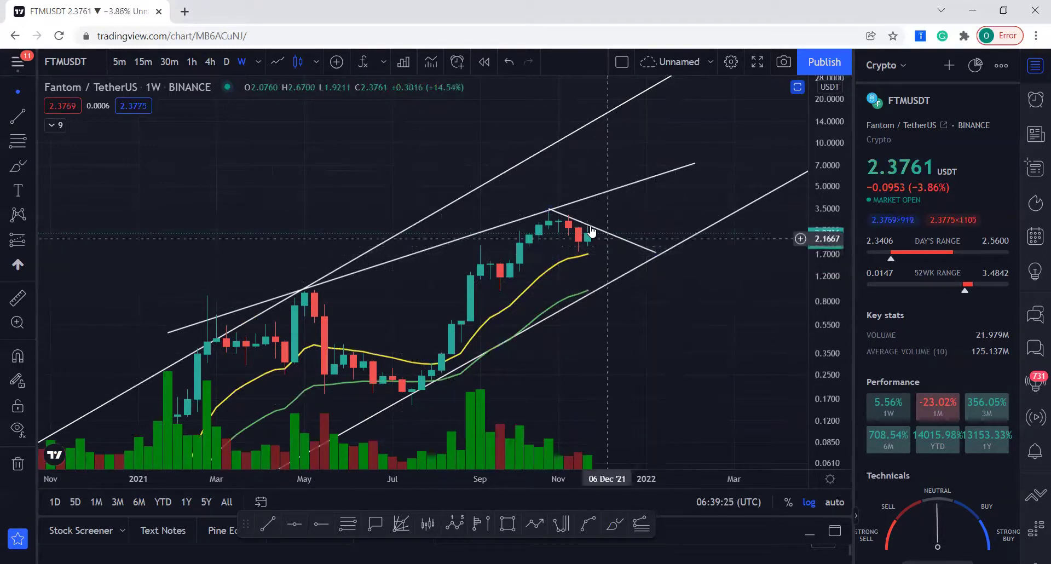
{"action": "double_click", "coordinate": [654, 286]}
{"action": "scroll", "coordinate": [691, 318], "scroll_direction": "down", "scroll_amount": 4}
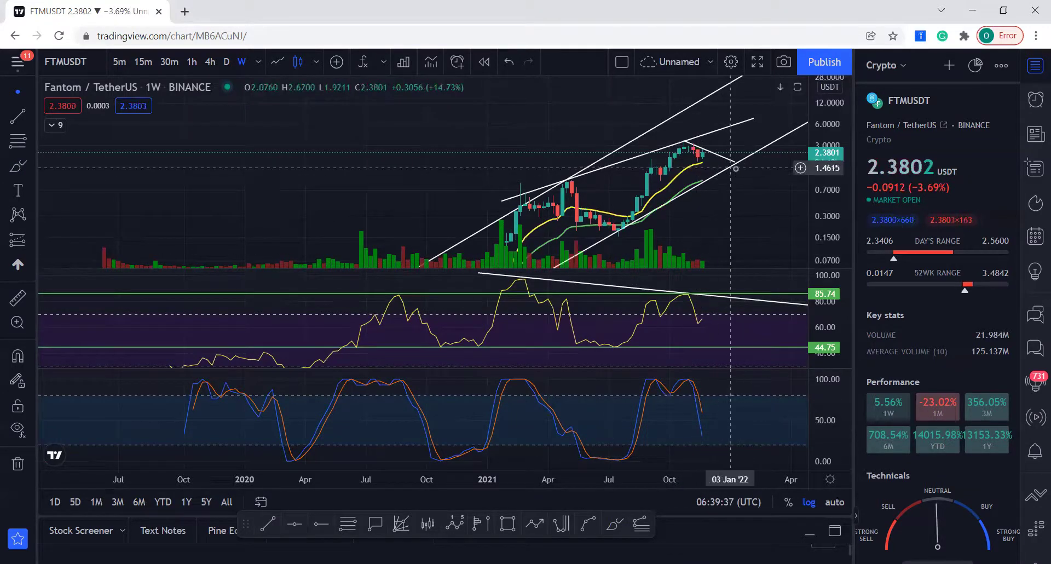
{"action": "double_click", "coordinate": [759, 210]}
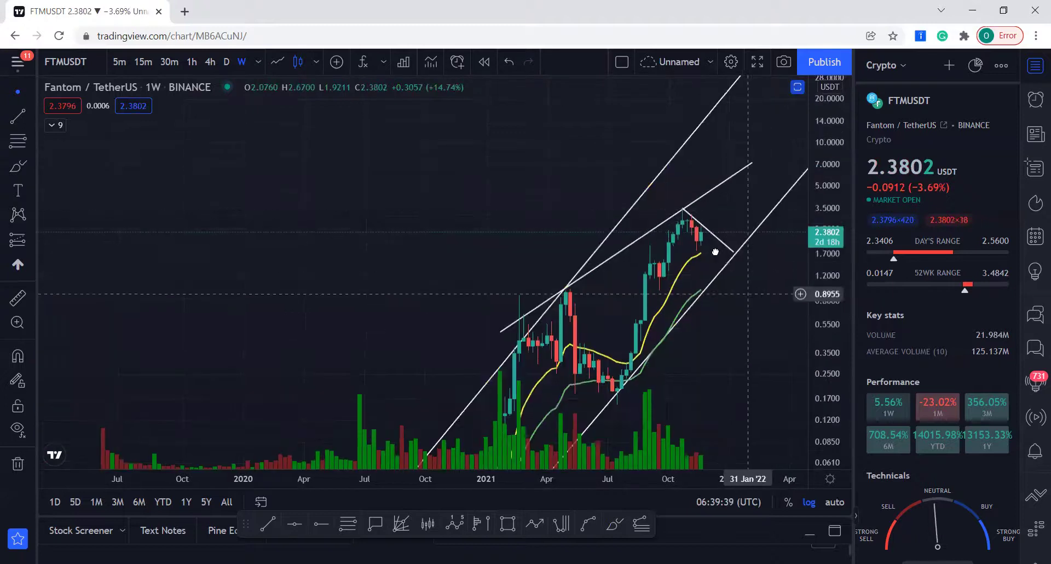
{"action": "scroll", "coordinate": [734, 291], "scroll_direction": "up", "scroll_amount": 5}
{"action": "left_click_drag", "start_coordinate": [699, 303], "coordinate": [734, 307]}
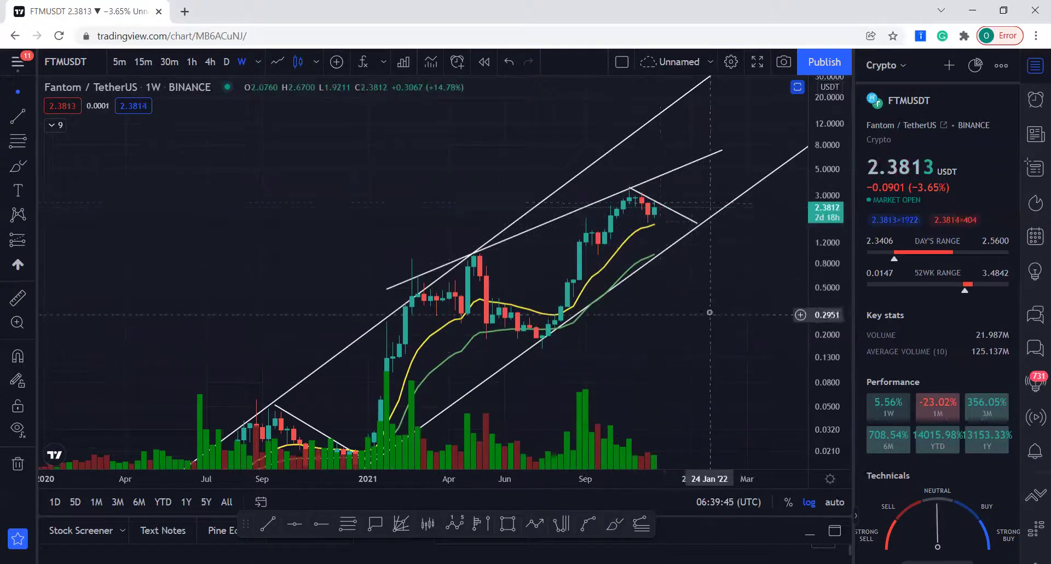
{"action": "scroll", "coordinate": [782, 237], "scroll_direction": "down", "scroll_amount": 2}
{"action": "scroll", "coordinate": [782, 238], "scroll_direction": "down", "scroll_amount": 2}
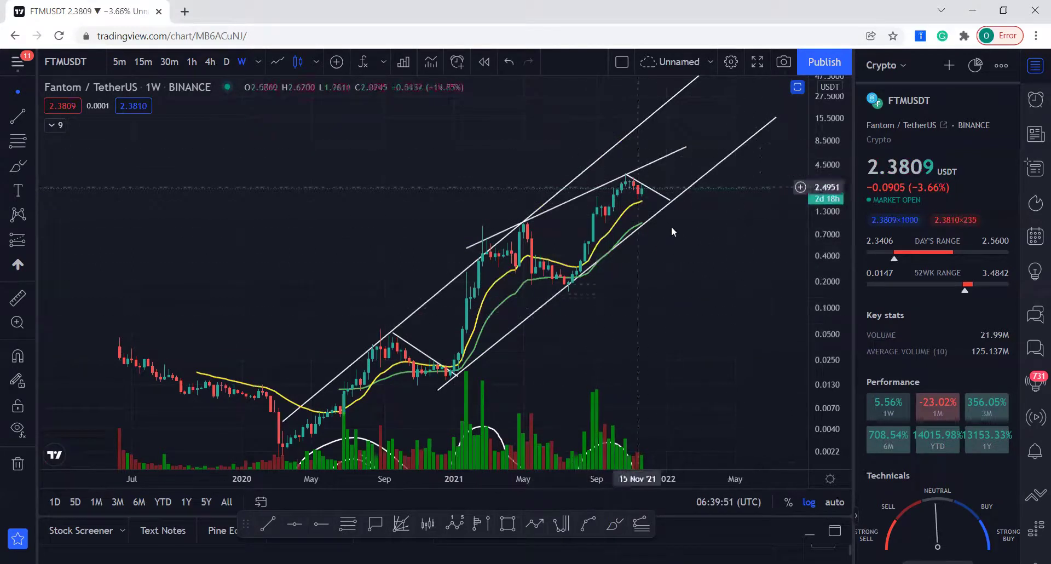
{"action": "scroll", "coordinate": [736, 310], "scroll_direction": "up", "scroll_amount": 3}
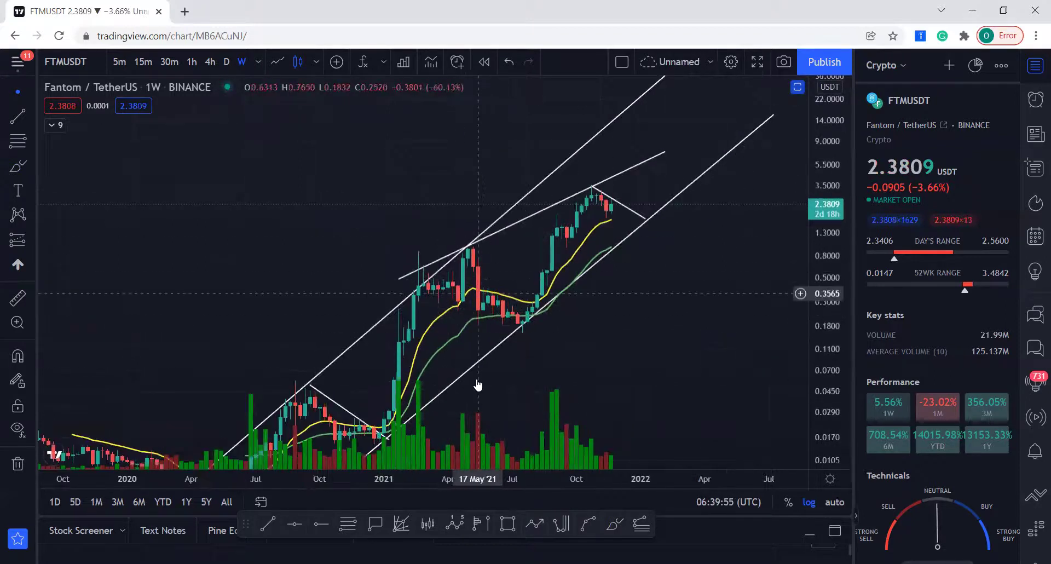
Place a horizontal line at 1.4363 on the price chart, just beneath the yellow moving average, and review it against the channel's lower line.
{"action": "left_click_drag", "start_coordinate": [630, 279], "coordinate": [676, 252]}
{"action": "left_click_drag", "start_coordinate": [751, 257], "coordinate": [715, 362]}
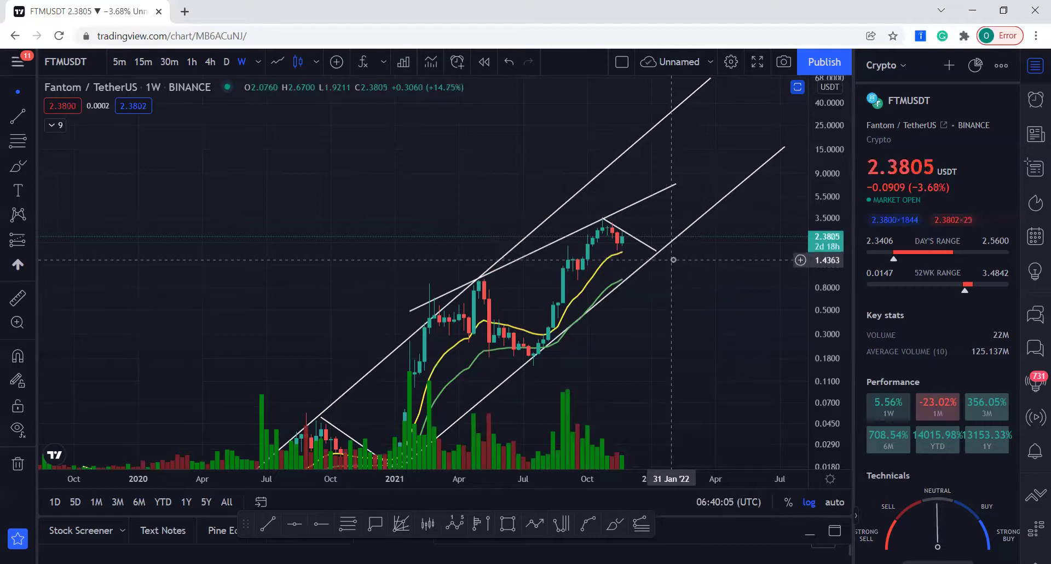
{"action": "key", "text": "alt+h"}
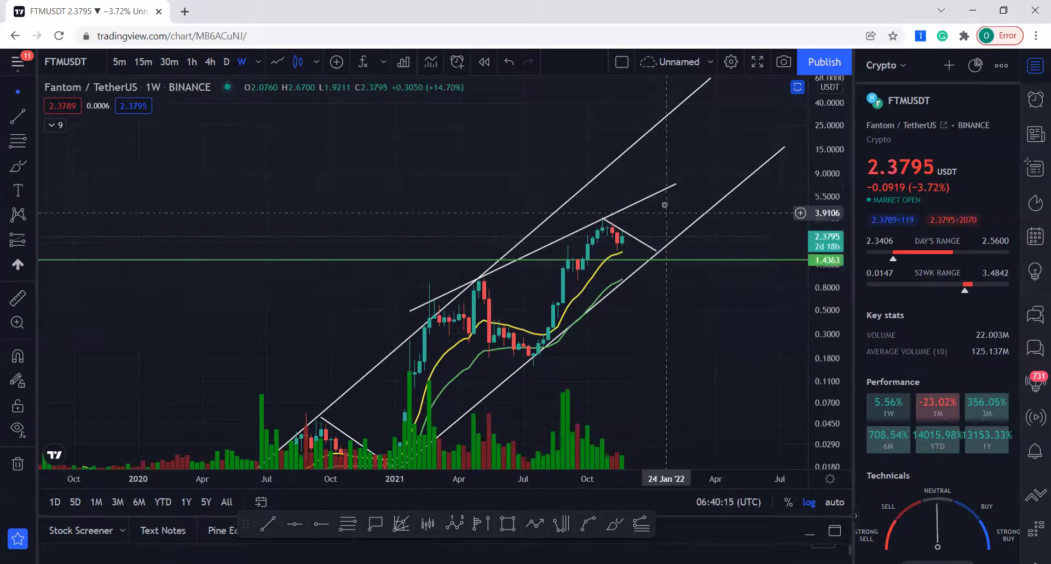
{"action": "left_click_drag", "start_coordinate": [674, 325], "coordinate": [673, 292]}
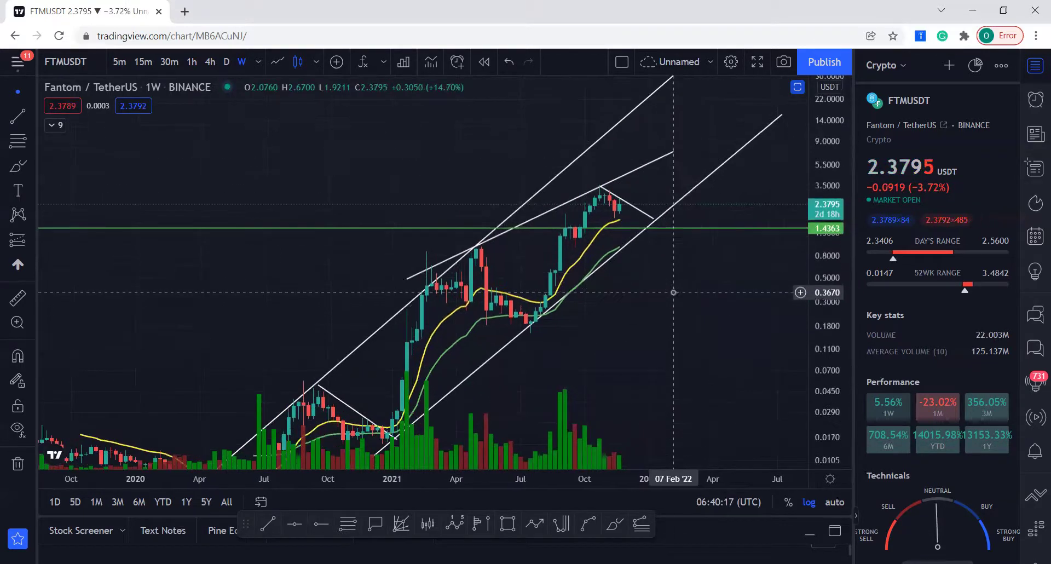
{"action": "scroll", "coordinate": [674, 292], "scroll_direction": "up", "scroll_amount": 3}
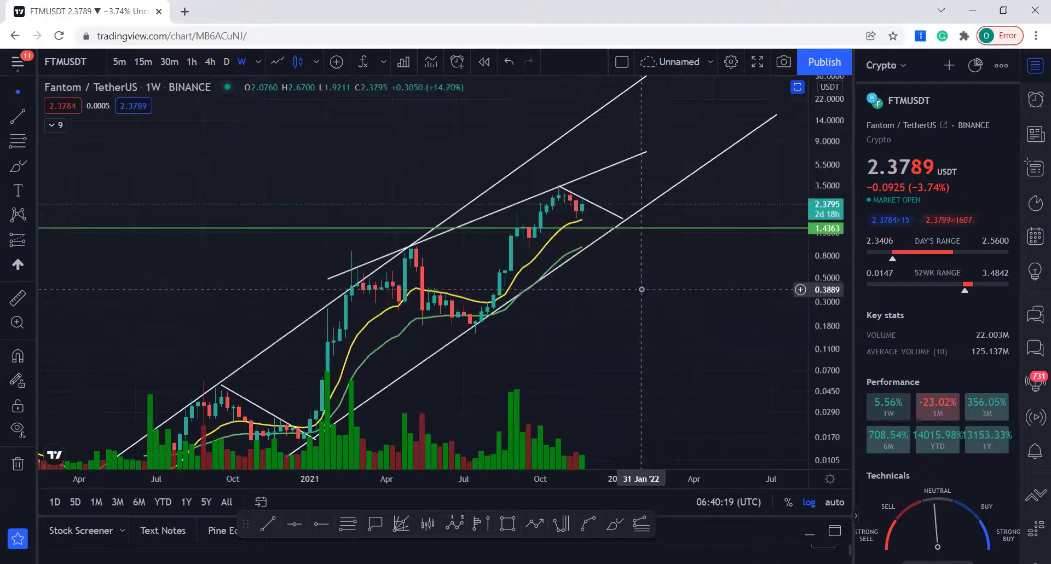
{"action": "scroll", "coordinate": [642, 289], "scroll_direction": "down", "scroll_amount": 2}
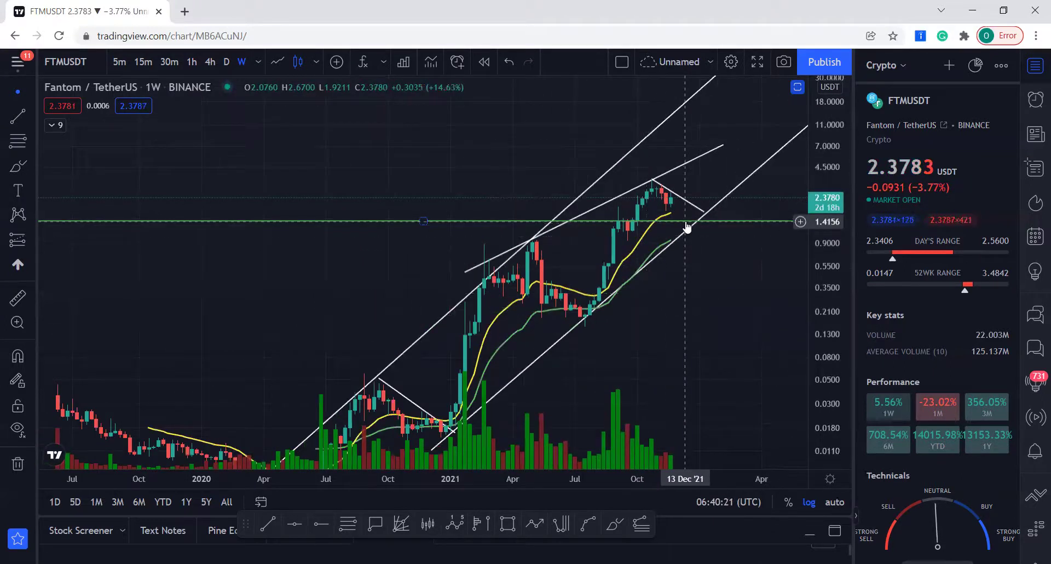